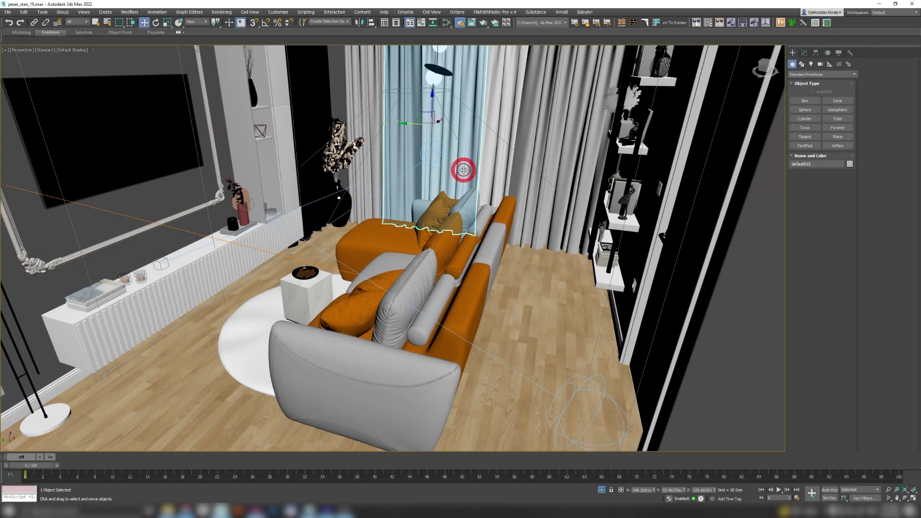
- Orbit around the sofa, selecting the sofa, the vase behind it and the wall cabinet group
{"action": "left_click", "coordinate": [397, 230]}
{"action": "middle_click_drag", "start_coordinate": [397, 231], "coordinate": [626, 176], "text": "alt"}
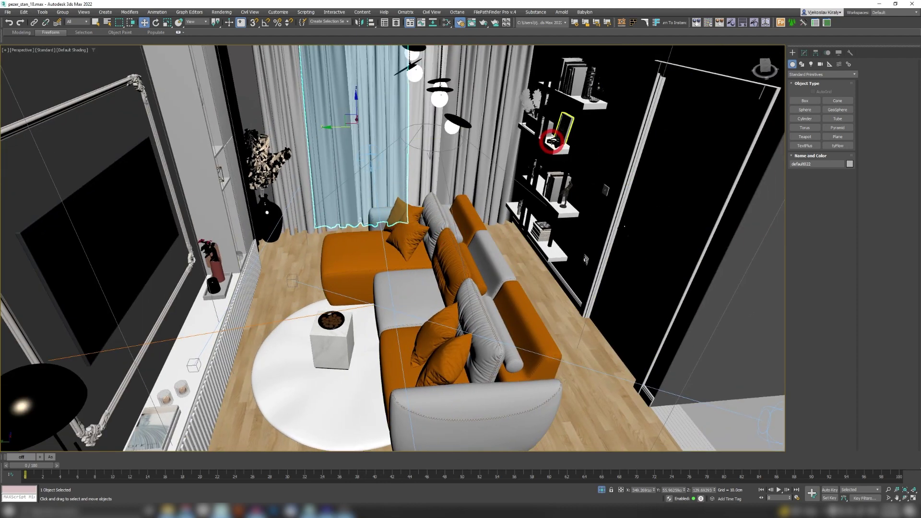
{"action": "middle_click_drag", "start_coordinate": [521, 157], "coordinate": [258, 176], "text": "alt"}
{"action": "left_click", "coordinate": [258, 176]}
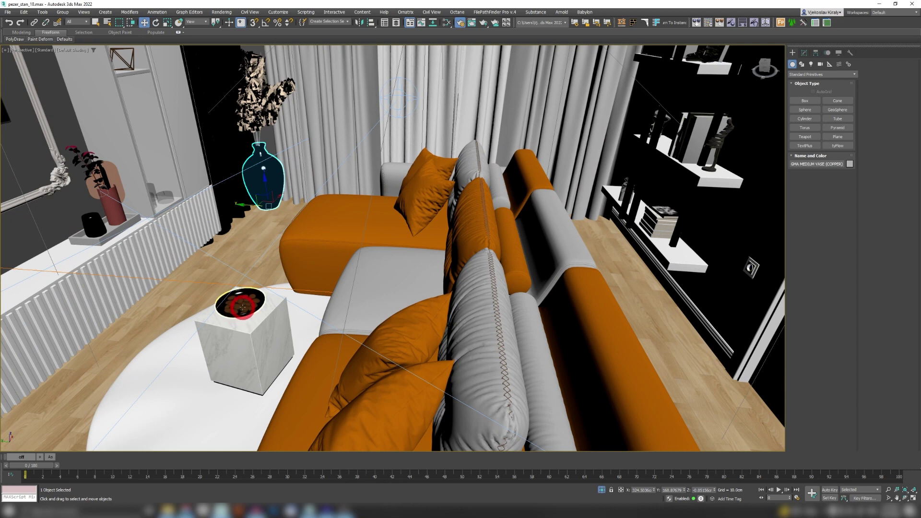
{"action": "middle_click_drag", "start_coordinate": [260, 299], "coordinate": [341, 251], "text": "alt"}
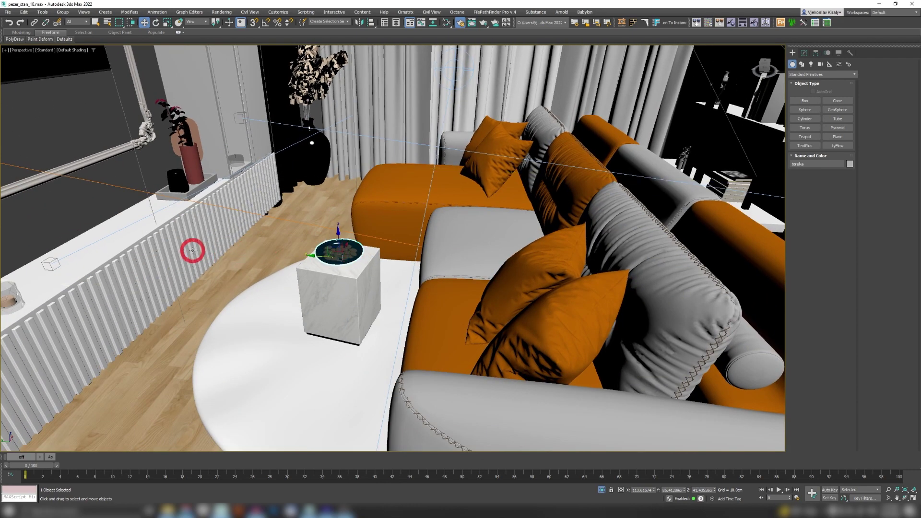
{"action": "left_click", "coordinate": [194, 250]}
{"action": "middle_click_drag", "start_coordinate": [327, 177], "coordinate": [261, 261], "text": "alt"}
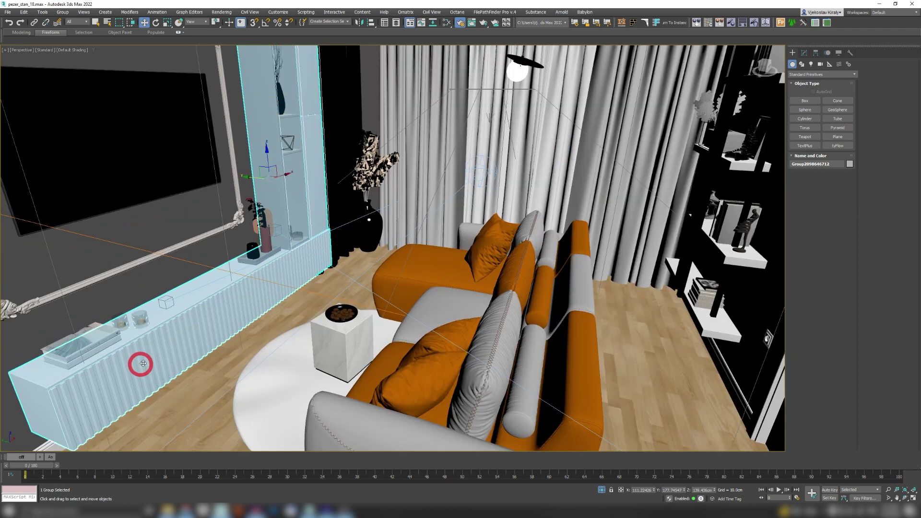
- Turn to the curtains and shelves, select the picture frame, and zoom close on the bookshelf
{"action": "middle_click_drag", "start_coordinate": [292, 197], "coordinate": [485, 150], "text": "alt"}
{"action": "scroll", "coordinate": [458, 130], "scroll_direction": "up", "scroll_amount": 5}
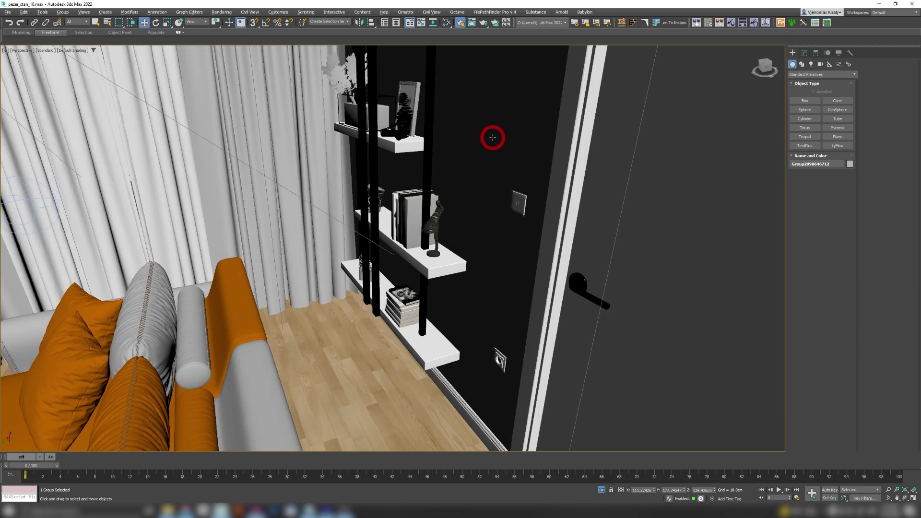
{"action": "scroll", "coordinate": [411, 171], "scroll_direction": "up", "scroll_amount": 4}
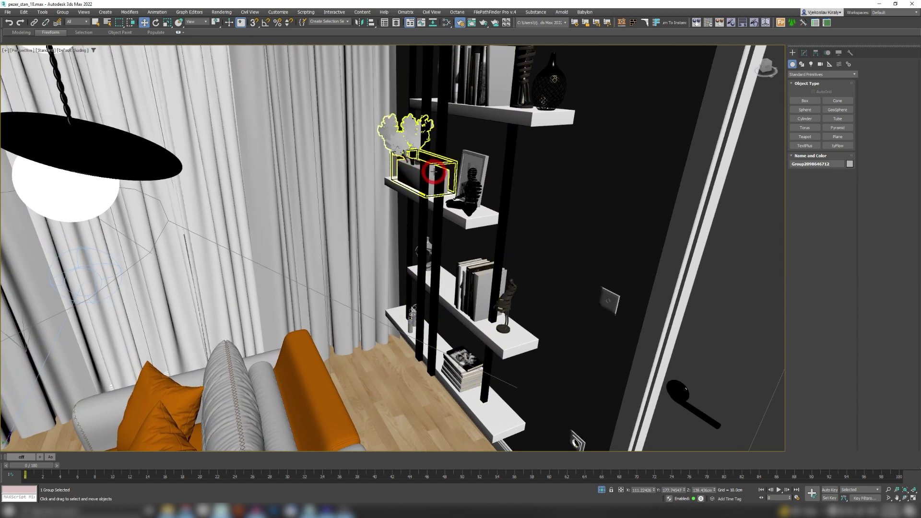
{"action": "left_click", "coordinate": [469, 181]}
{"action": "scroll", "coordinate": [468, 177], "scroll_direction": "up", "scroll_amount": 3}
{"action": "scroll", "coordinate": [468, 168], "scroll_direction": "up", "scroll_amount": 2}
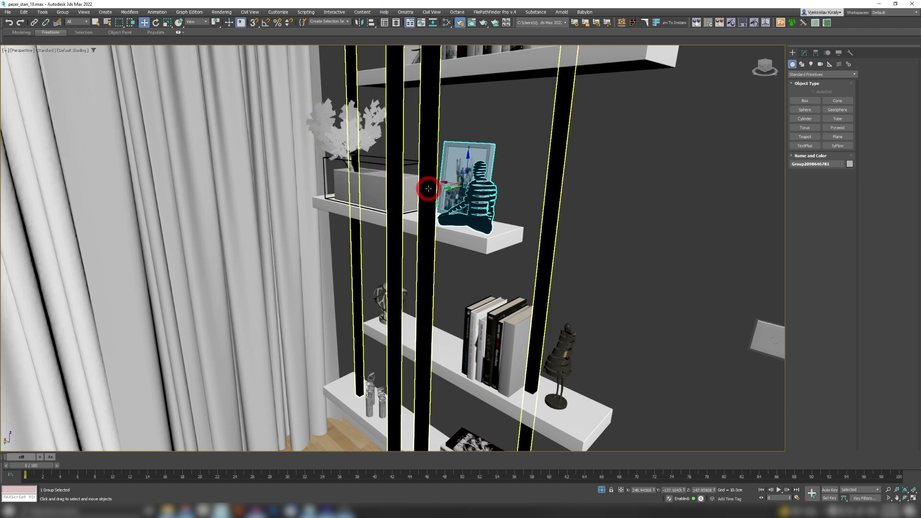
- Orbit the shelf, then visit the Viewports preferences and confirm with OK
{"action": "middle_click_drag", "start_coordinate": [514, 199], "coordinate": [432, 189], "text": "alt"}
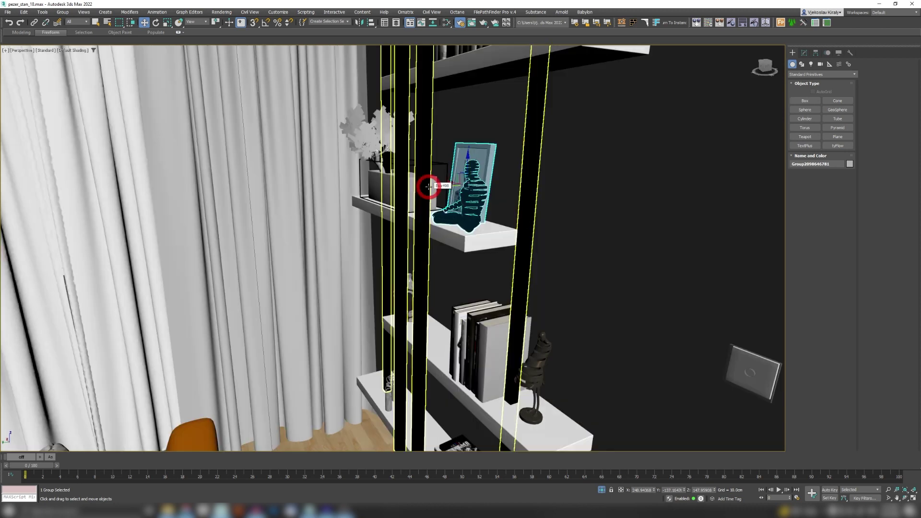
{"action": "left_click", "coordinate": [277, 12]}
{"action": "left_click", "coordinate": [287, 151]}
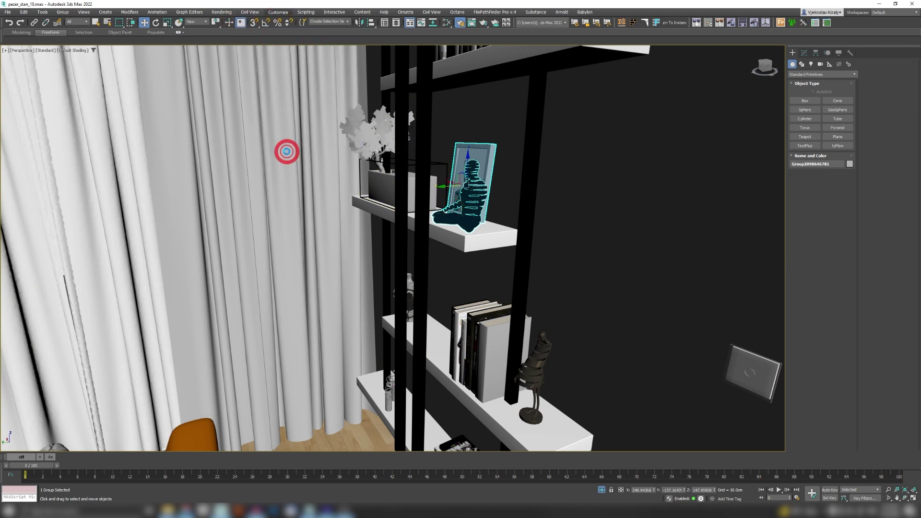
{"action": "left_click", "coordinate": [416, 158]}
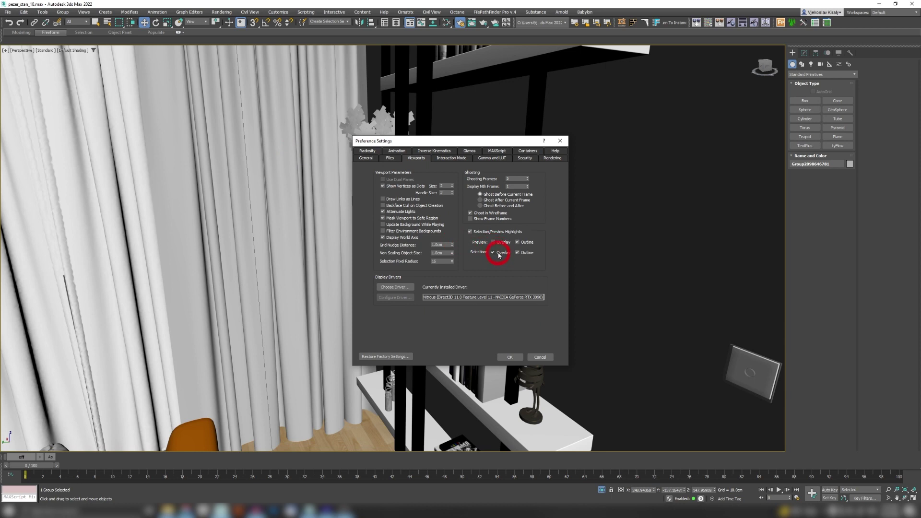
{"action": "left_click", "coordinate": [505, 358]}
- Select the books, black shelf bars and flower pot to see their highlight outlines
{"action": "left_click", "coordinate": [478, 319]}
{"action": "middle_click_drag", "start_coordinate": [446, 283], "coordinate": [441, 265], "text": "alt"}
{"action": "left_click", "coordinate": [408, 136]}
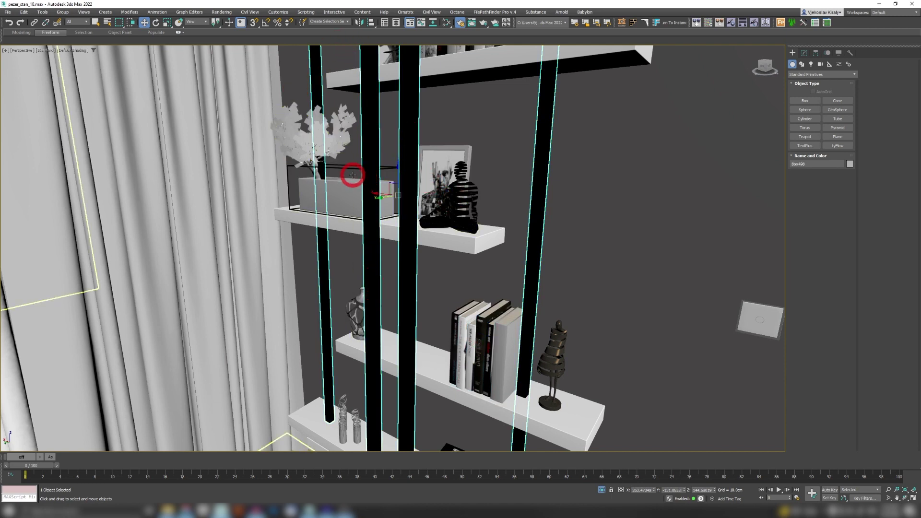
{"action": "left_click", "coordinate": [336, 186]}
- Untick Selection/Preview Highlights Overlay and Outline in the Viewports preferences and apply
{"action": "left_click", "coordinate": [278, 12]}
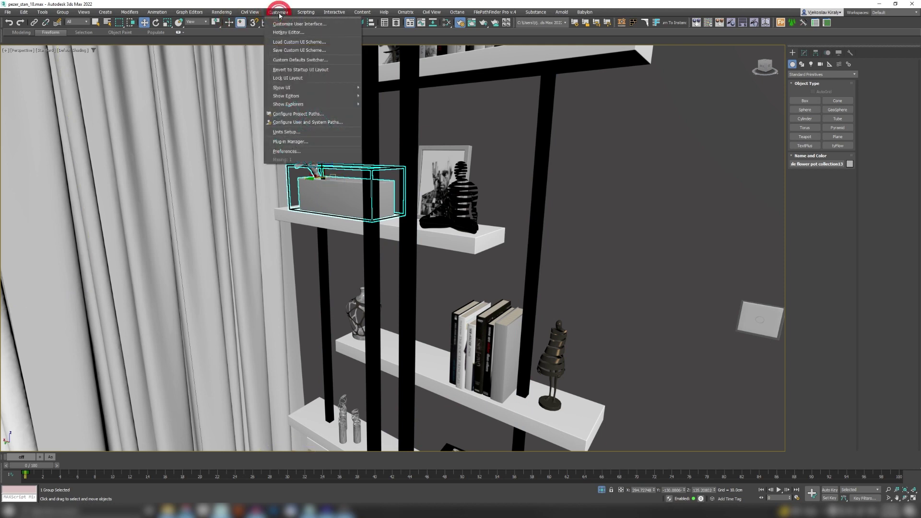
{"action": "left_click", "coordinate": [288, 152]}
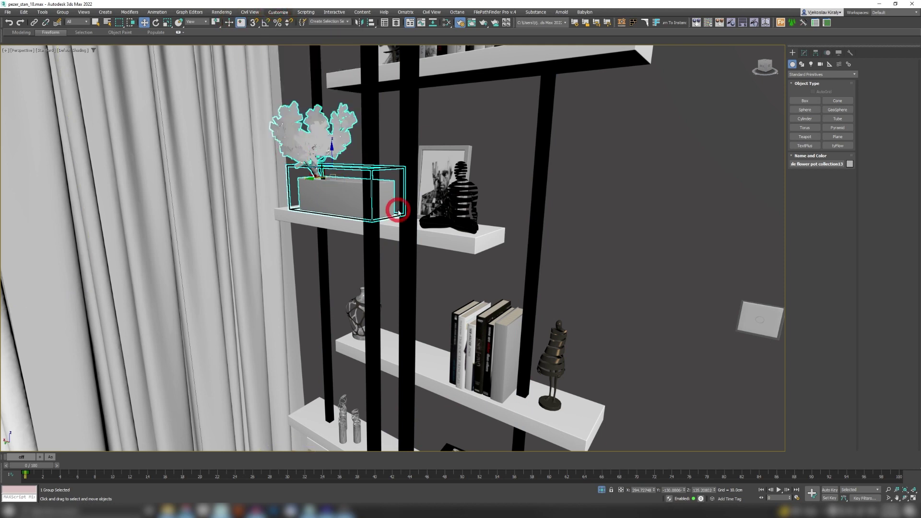
{"action": "left_click", "coordinate": [427, 159]}
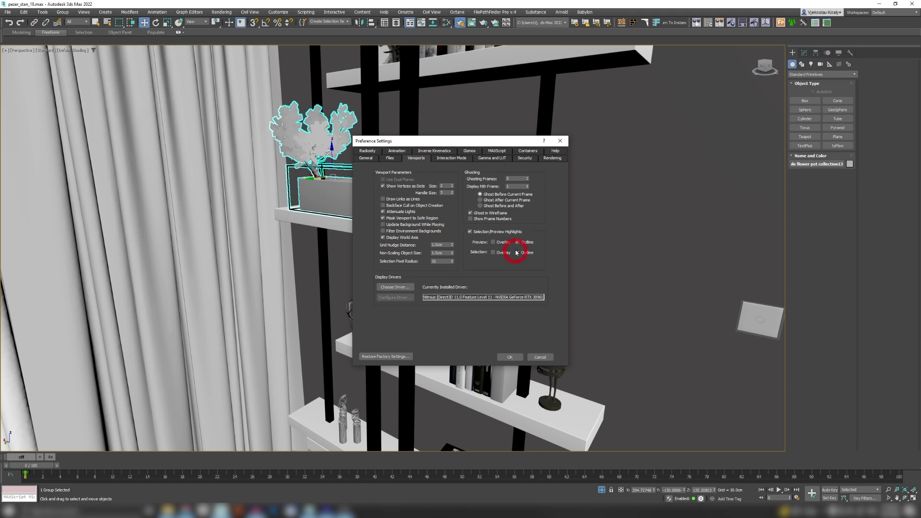
{"action": "left_click", "coordinate": [503, 358]}
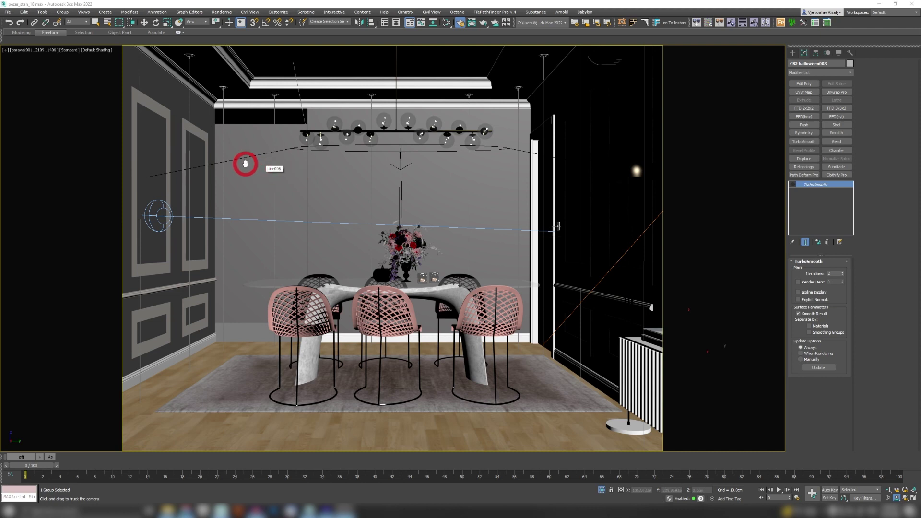
- Open the dining camera viewport's label menu and close it without changes
{"action": "left_click", "coordinate": [28, 51]}
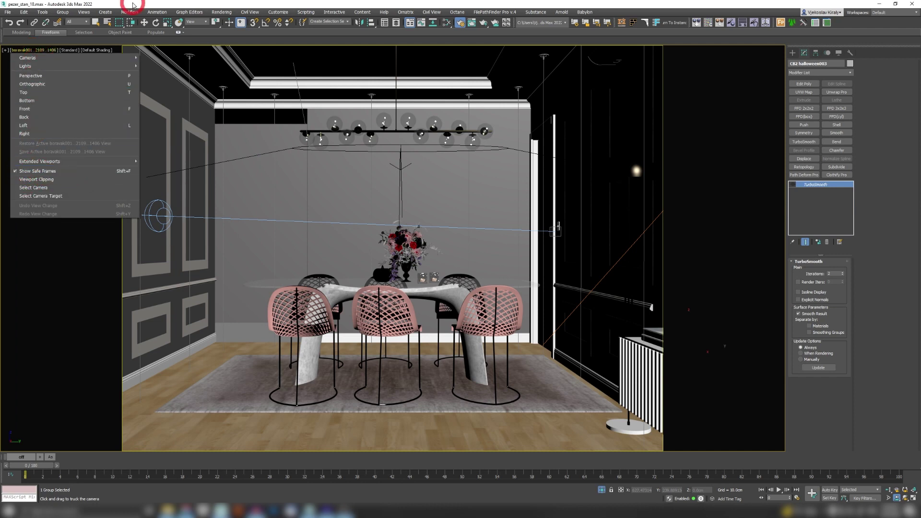
{"action": "left_click", "coordinate": [86, 38]}
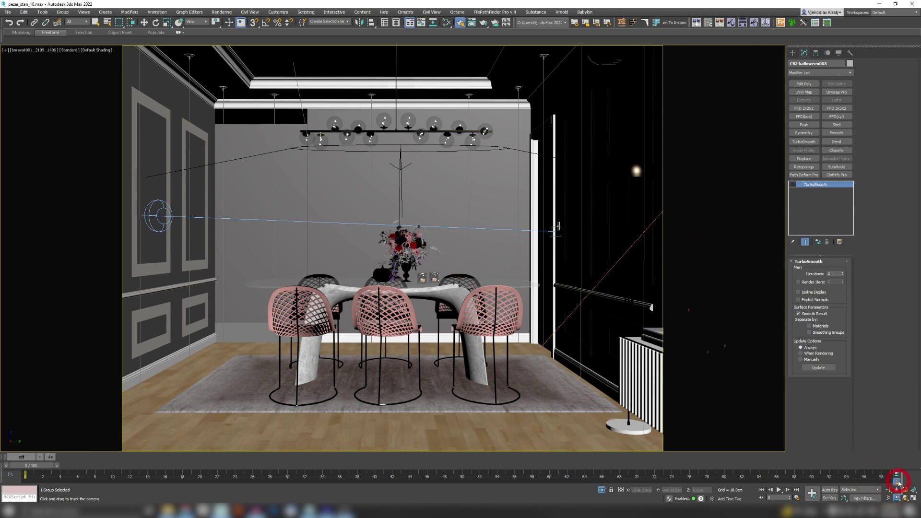
- Toggle 2D Pan Zoom on and off, then untick Mask Viewport to Safe Region in Viewports preferences
{"action": "left_click", "coordinate": [897, 481]}
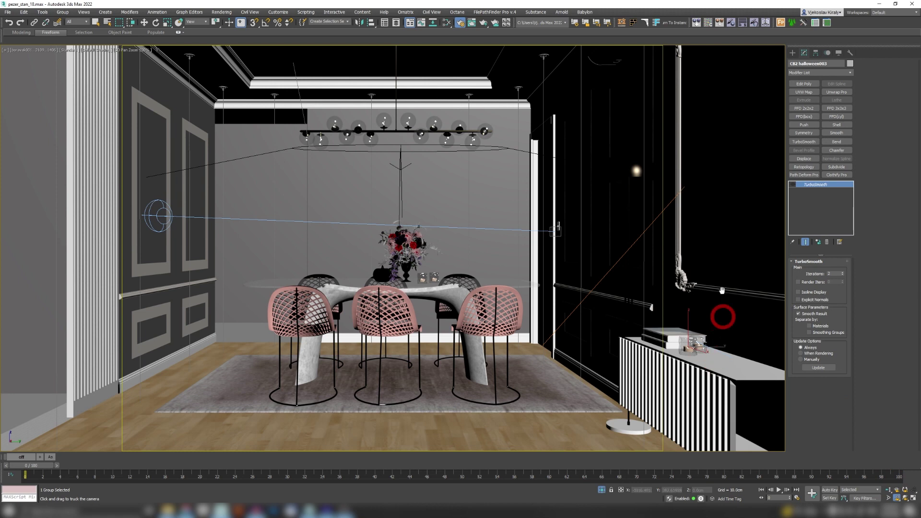
{"action": "left_click", "coordinate": [897, 478]}
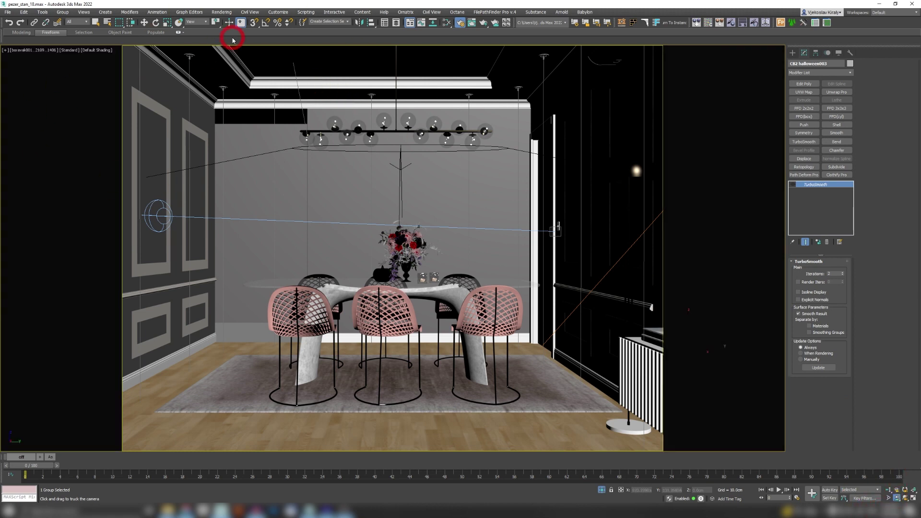
{"action": "left_click", "coordinate": [276, 14]}
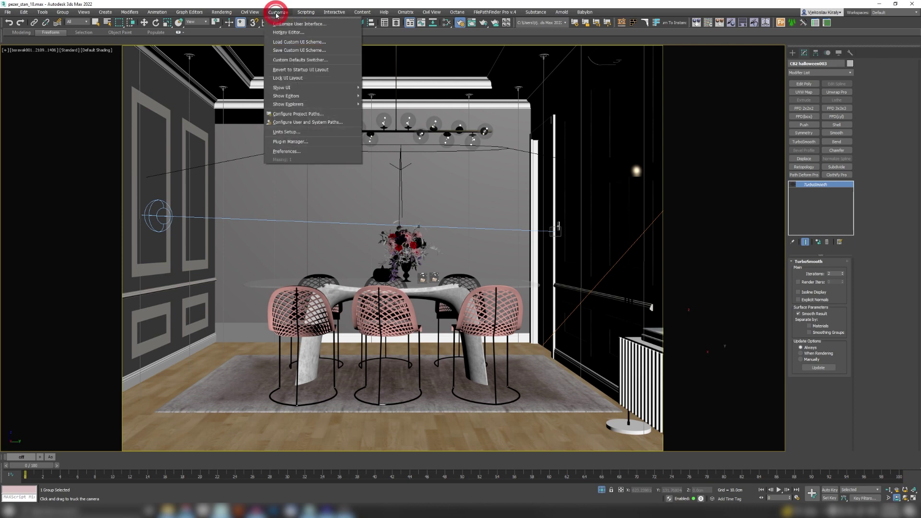
{"action": "left_click", "coordinate": [281, 150]}
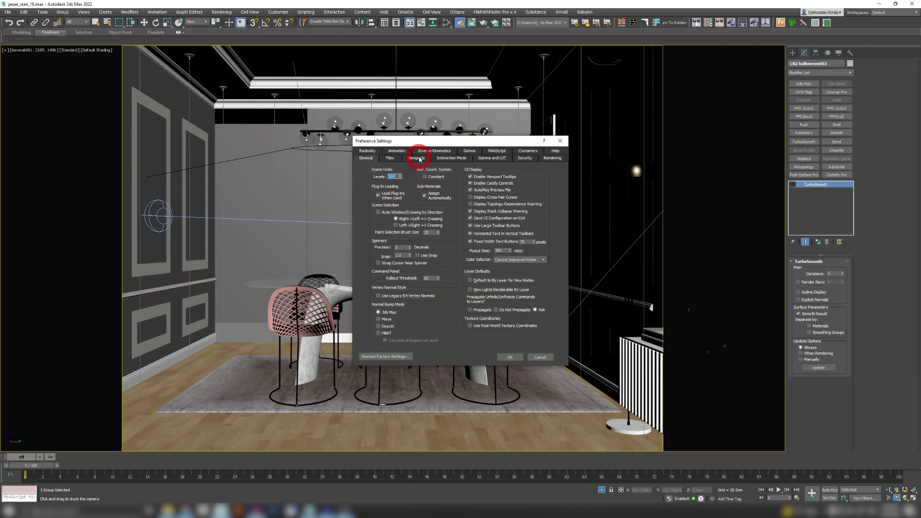
{"action": "left_click", "coordinate": [417, 159]}
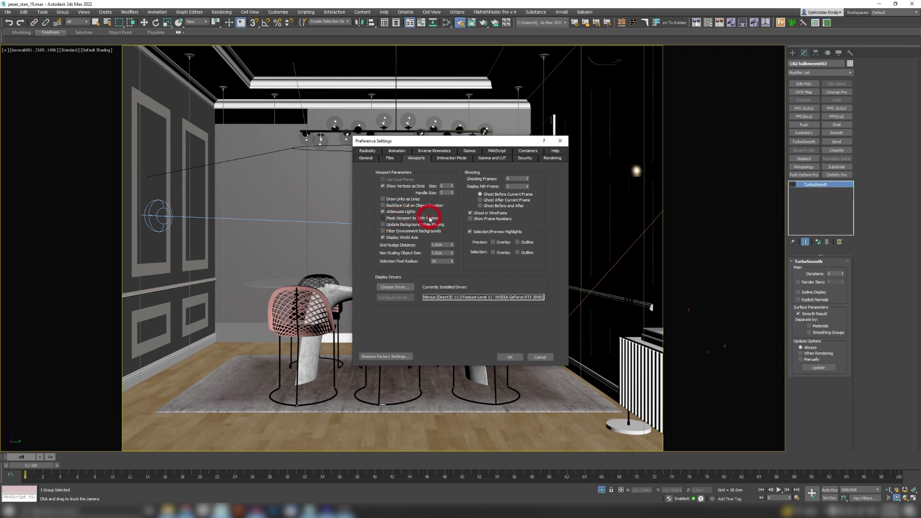
{"action": "left_click", "coordinate": [509, 357]}
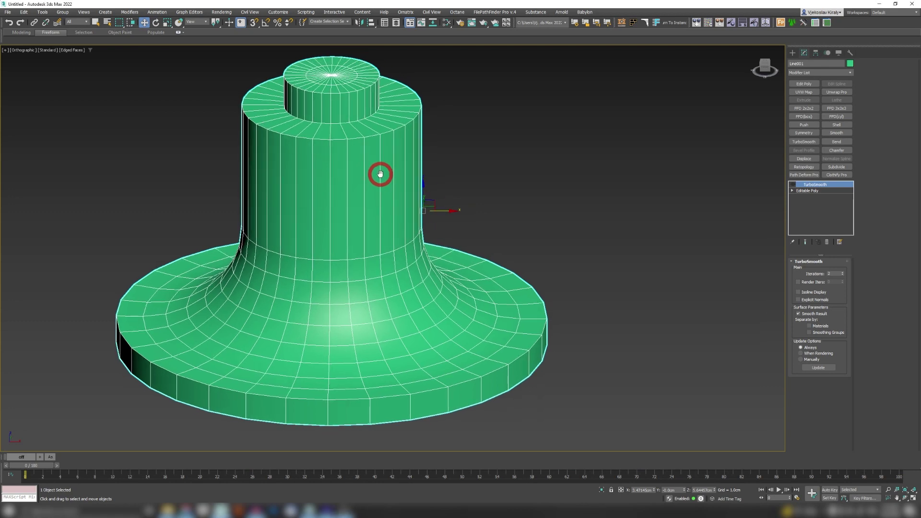
- Pan, orbit and zoom the orthographic view to see the green pedestal from lower down
{"action": "middle_click_drag", "start_coordinate": [379, 176], "coordinate": [377, 184]}
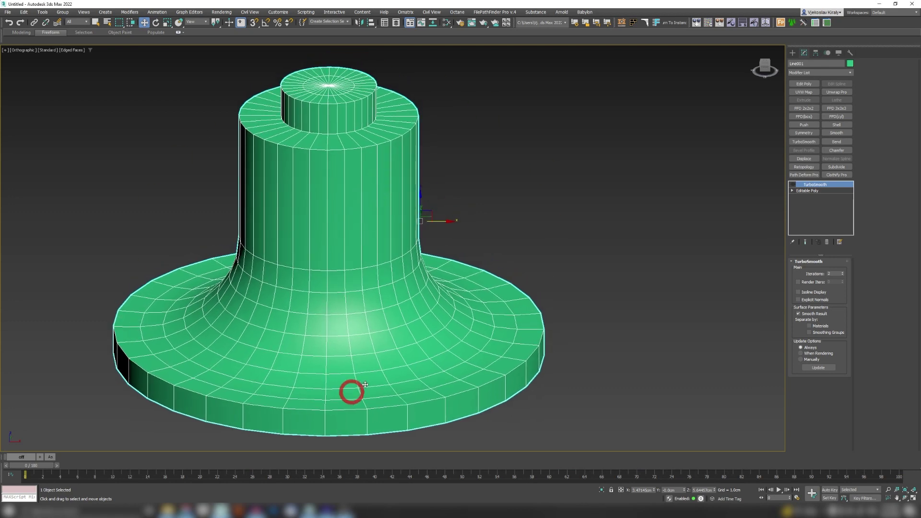
{"action": "middle_click_drag", "start_coordinate": [337, 296], "coordinate": [342, 286], "text": "alt"}
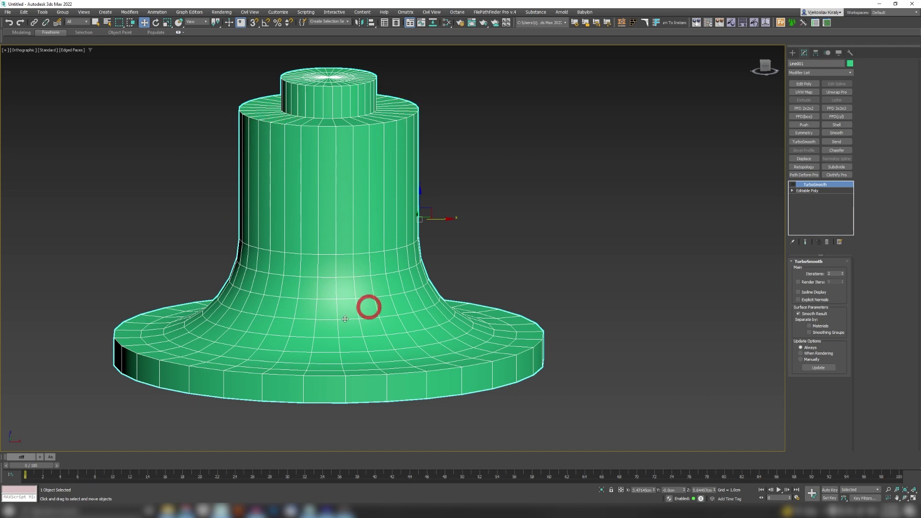
{"action": "scroll", "coordinate": [430, 116], "scroll_direction": "up", "scroll_amount": 3}
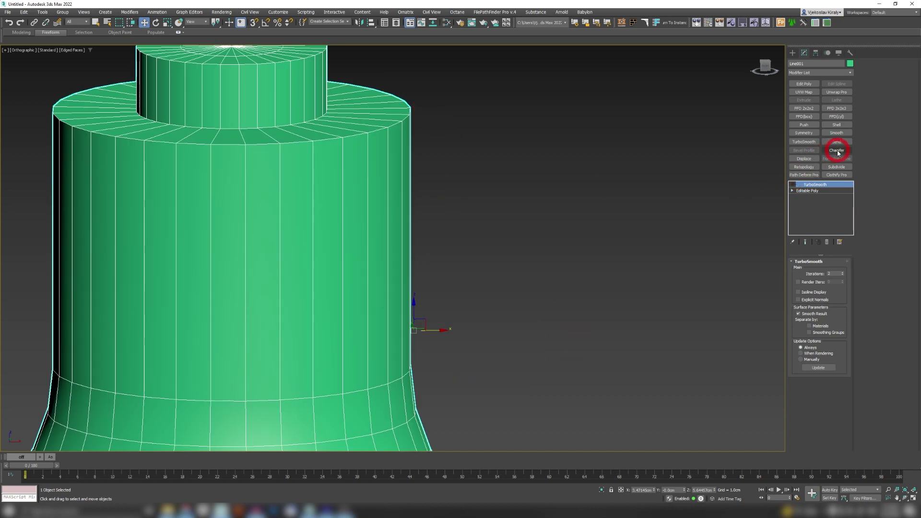
- Add a Chamfer above the Editable Poly with Amount 0.224cm and 2 segments
{"action": "left_click", "coordinate": [813, 191]}
{"action": "left_click", "coordinate": [836, 150]}
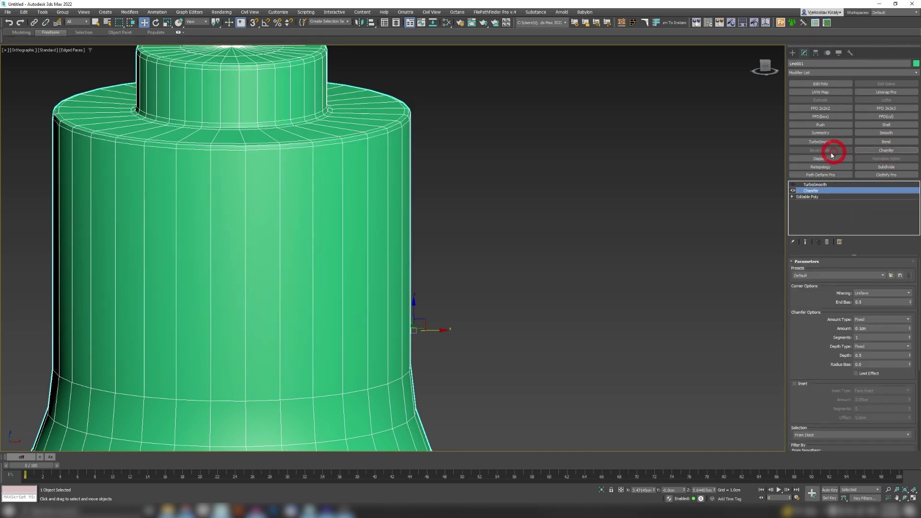
{"action": "scroll", "coordinate": [432, 84], "scroll_direction": "up", "scroll_amount": 2}
{"action": "left_click_drag", "start_coordinate": [909, 328], "coordinate": [902, 263]}
{"action": "scroll", "coordinate": [512, 204], "scroll_direction": "down", "scroll_amount": 3}
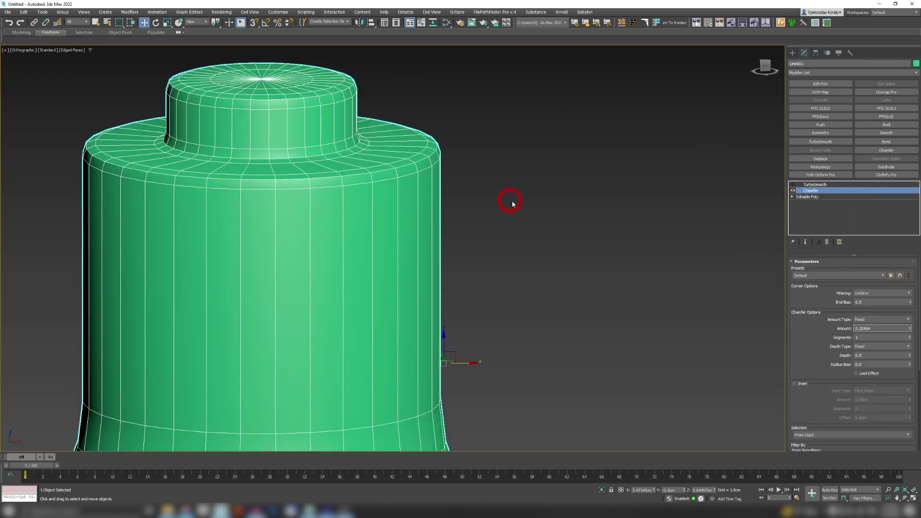
{"action": "left_click", "coordinate": [911, 336]}
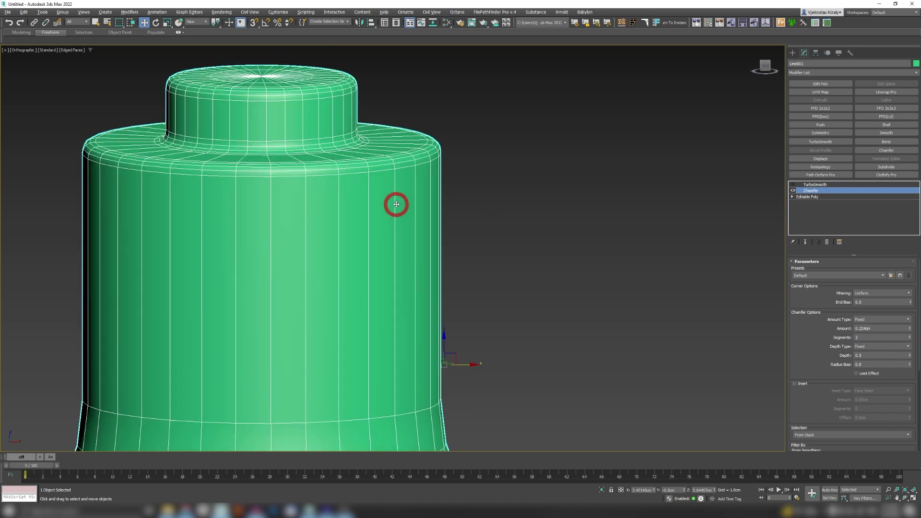
{"action": "scroll", "coordinate": [426, 169], "scroll_direction": "up", "scroll_amount": 4}
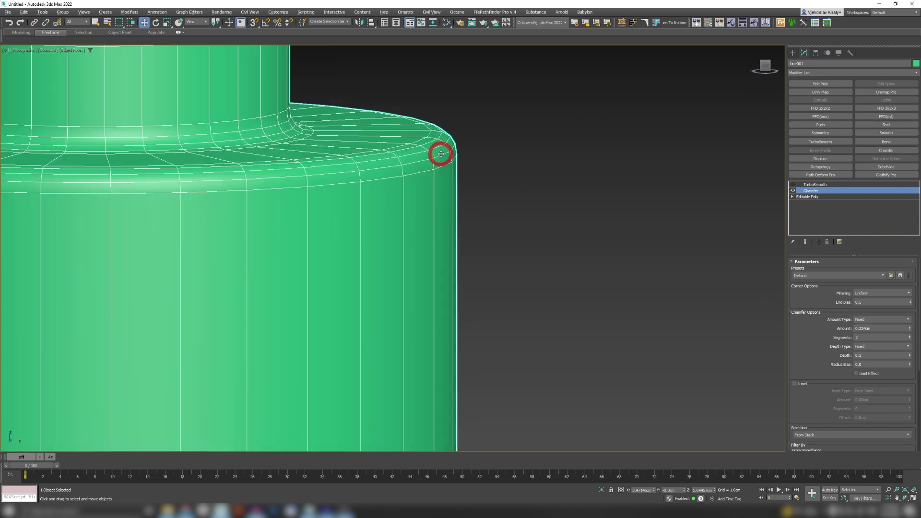
- Toggle TurboSmooth on and off to compare smoothed and raw chamfered meshes, ending with it off
{"action": "left_click", "coordinate": [799, 185]}
{"action": "left_click", "coordinate": [793, 184]}
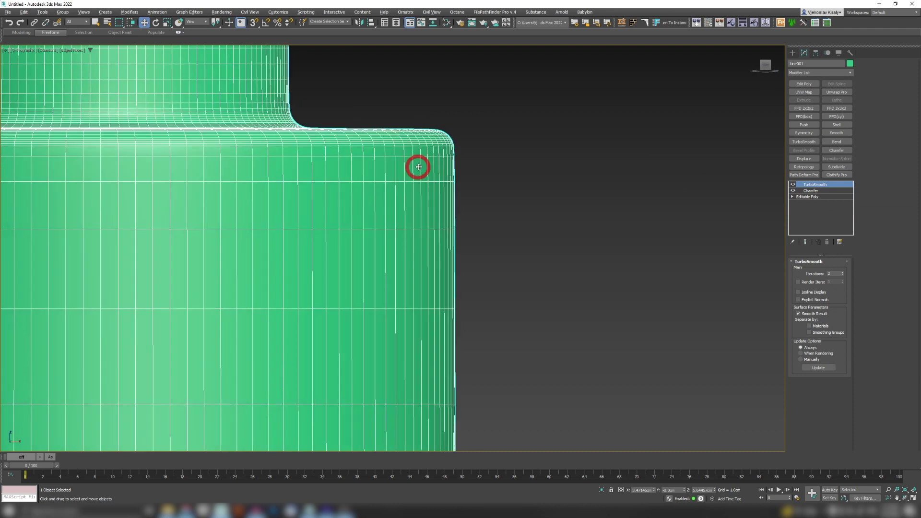
{"action": "scroll", "coordinate": [438, 154], "scroll_direction": "up", "scroll_amount": 2}
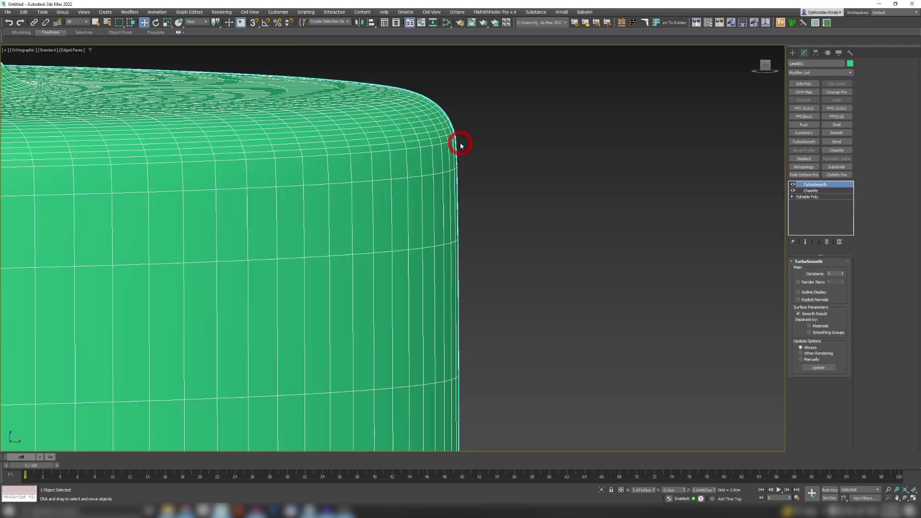
{"action": "scroll", "coordinate": [458, 336], "scroll_direction": "down", "scroll_amount": 1}
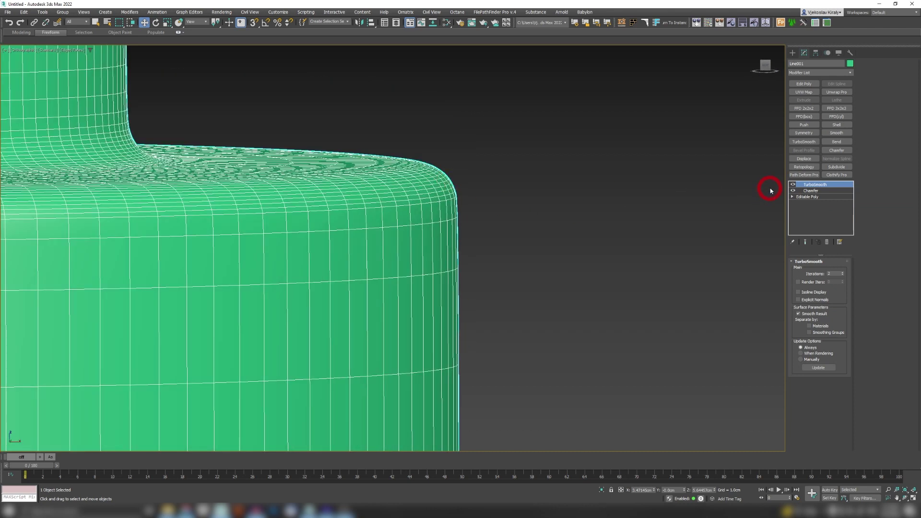
{"action": "left_click", "coordinate": [792, 185]}
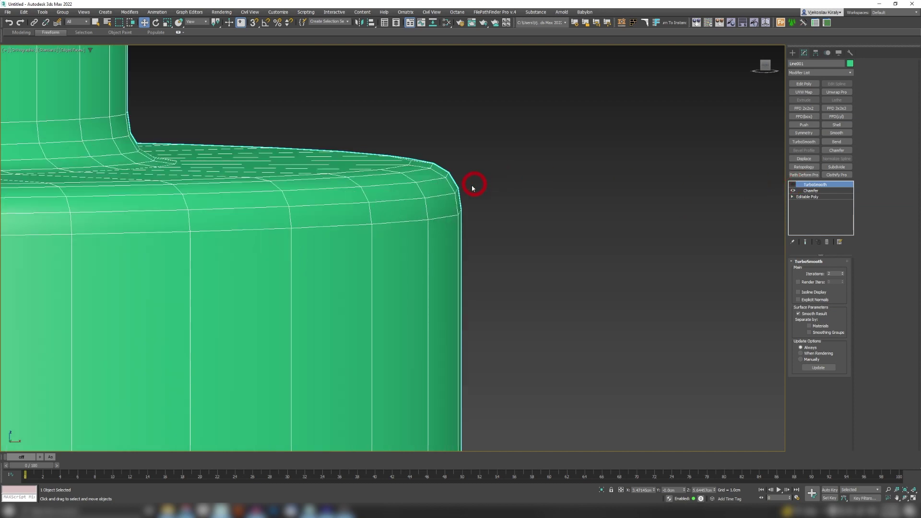
{"action": "middle_click_drag", "start_coordinate": [465, 193], "coordinate": [461, 198], "text": "alt"}
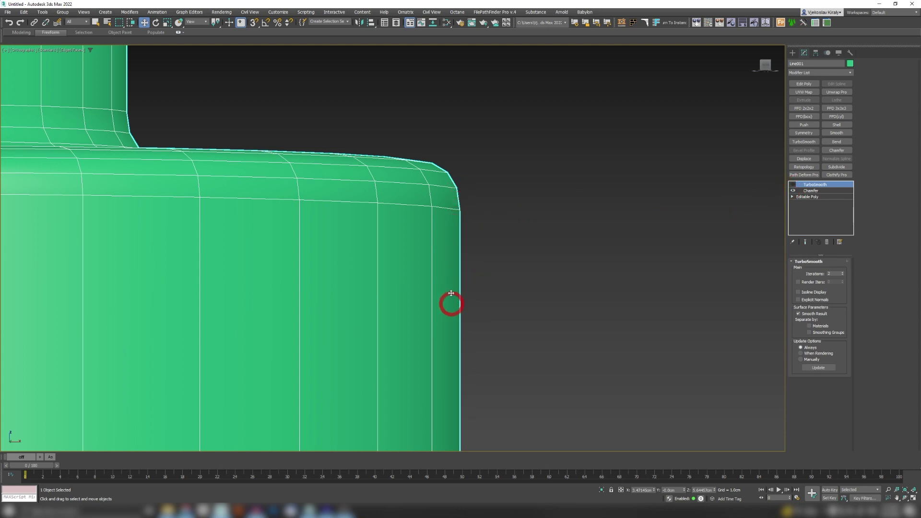
{"action": "left_click", "coordinate": [447, 263]}
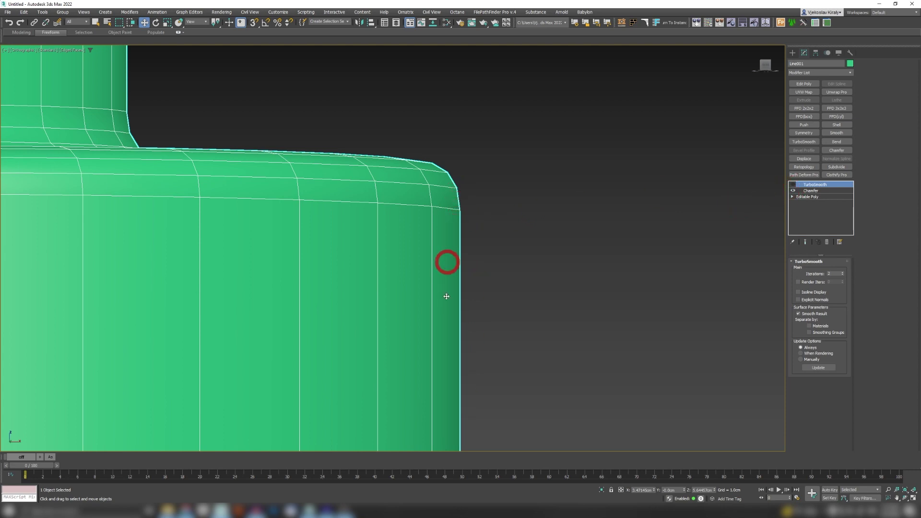
{"action": "left_click", "coordinate": [792, 186]}
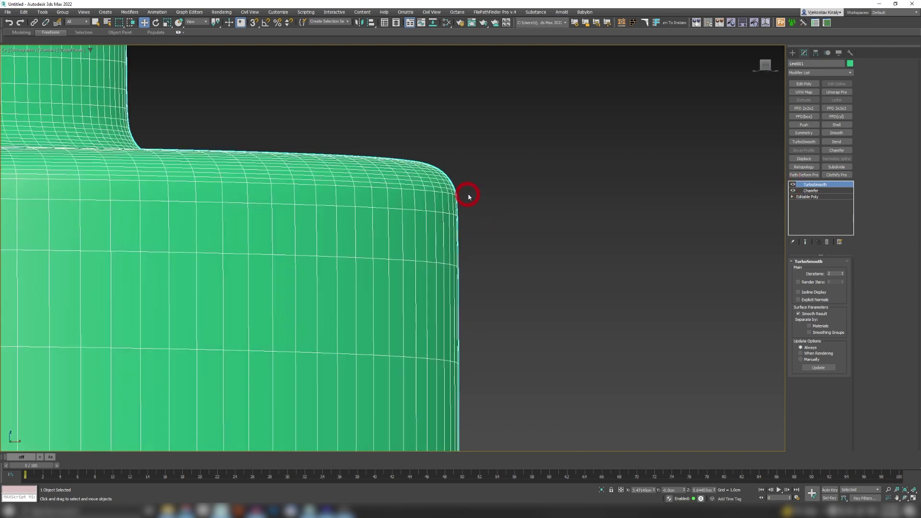
{"action": "scroll", "coordinate": [469, 195], "scroll_direction": "down", "scroll_amount": 3}
{"action": "scroll", "coordinate": [462, 202], "scroll_direction": "up", "scroll_amount": 3}
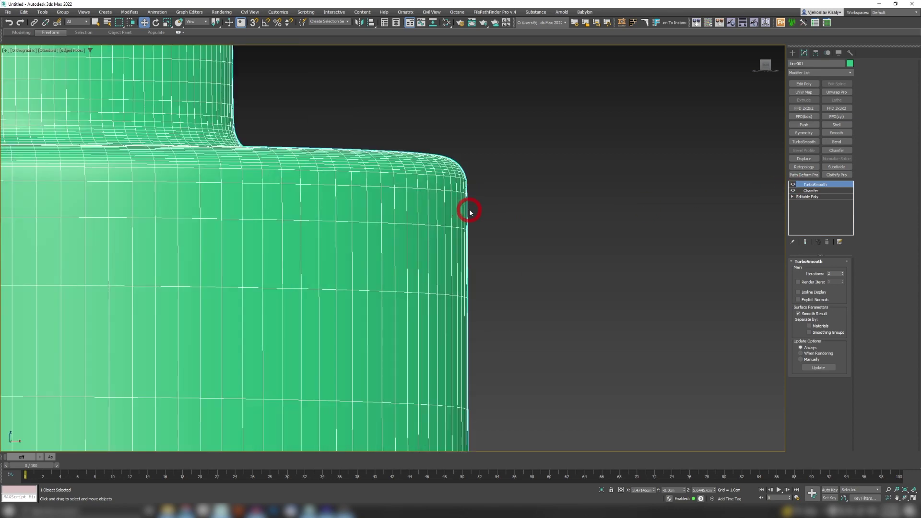
{"action": "left_click", "coordinate": [794, 186]}
{"action": "scroll", "coordinate": [446, 208], "scroll_direction": "down", "scroll_amount": 3}
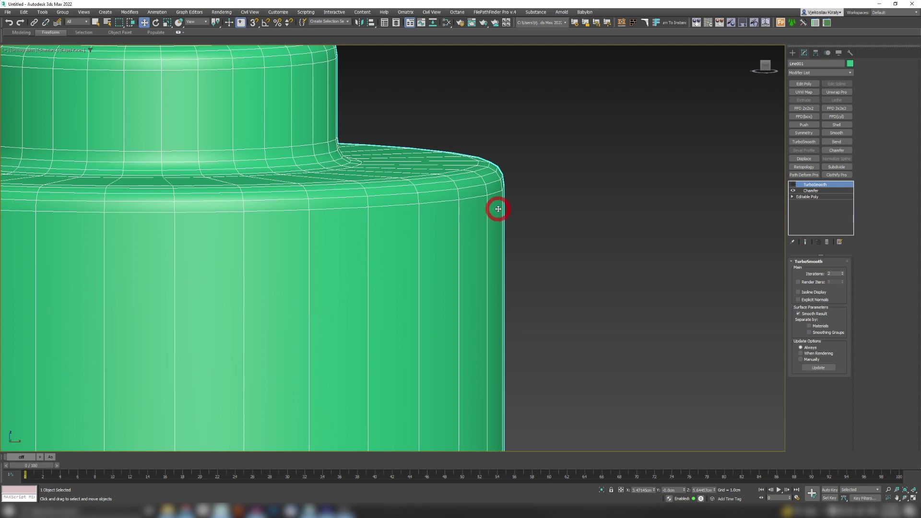
- Enable the Chamfer's Inset with the Flow Loop type and raise the inset amount
{"action": "left_click", "coordinate": [811, 190]}
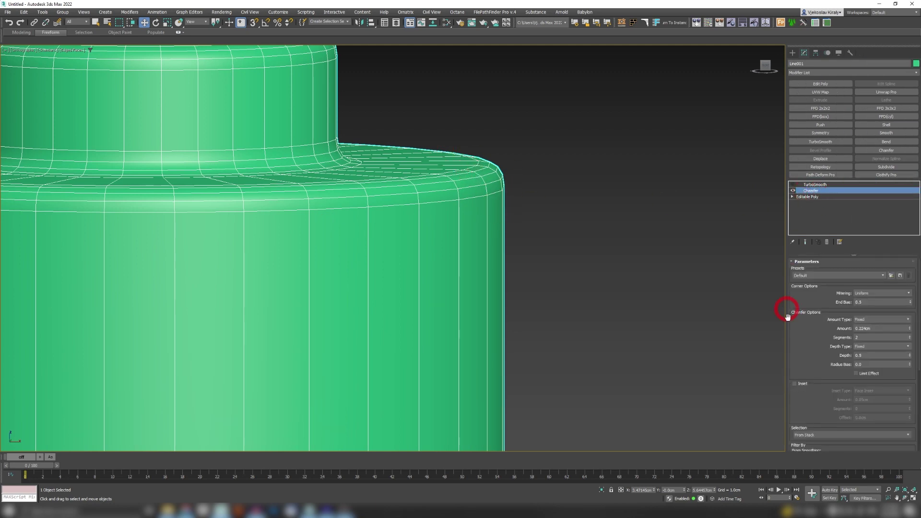
{"action": "left_click", "coordinate": [810, 385]}
{"action": "left_click", "coordinate": [805, 384]}
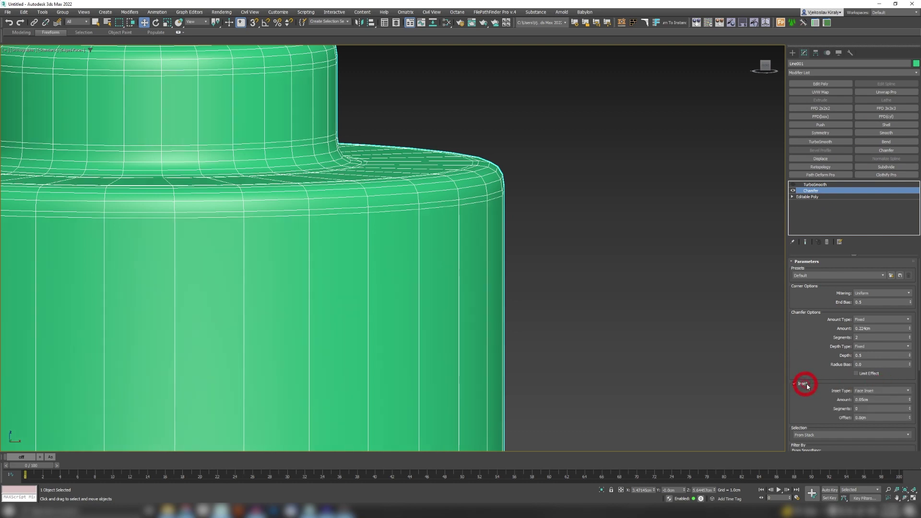
{"action": "left_click", "coordinate": [872, 393]}
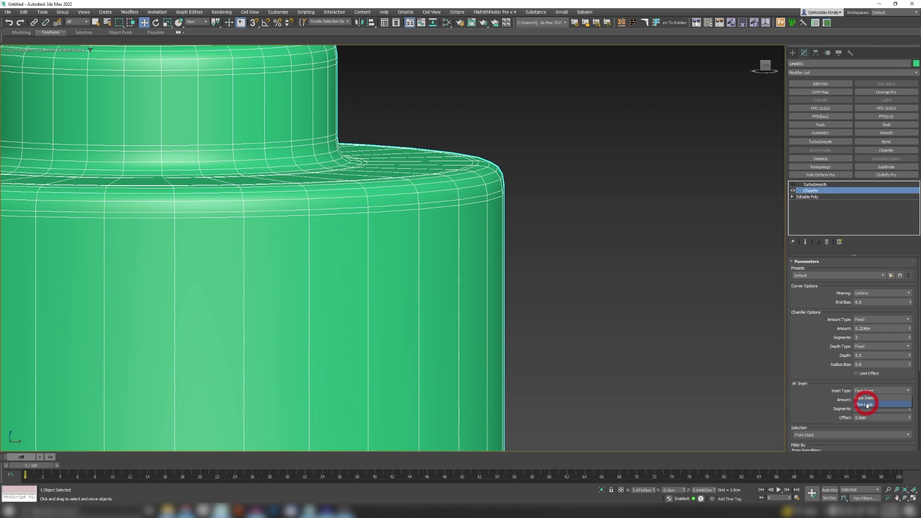
{"action": "left_click", "coordinate": [866, 405]}
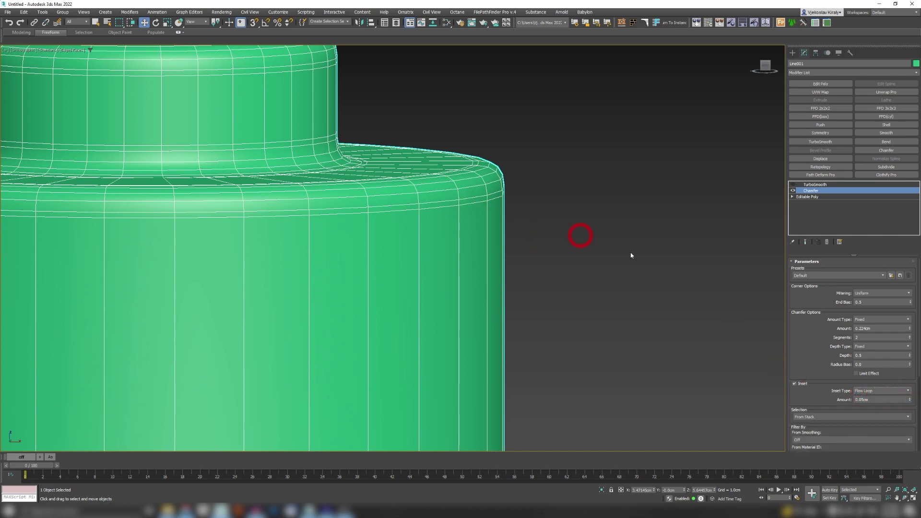
{"action": "left_click", "coordinate": [802, 385]}
{"action": "left_click", "coordinate": [800, 385]}
{"action": "left_click_drag", "start_coordinate": [908, 399], "coordinate": [902, 363]}
- Turn TurboSmooth back on and hide edged faces with F4
{"action": "left_click", "coordinate": [793, 184]}
{"action": "left_click", "coordinate": [813, 185]}
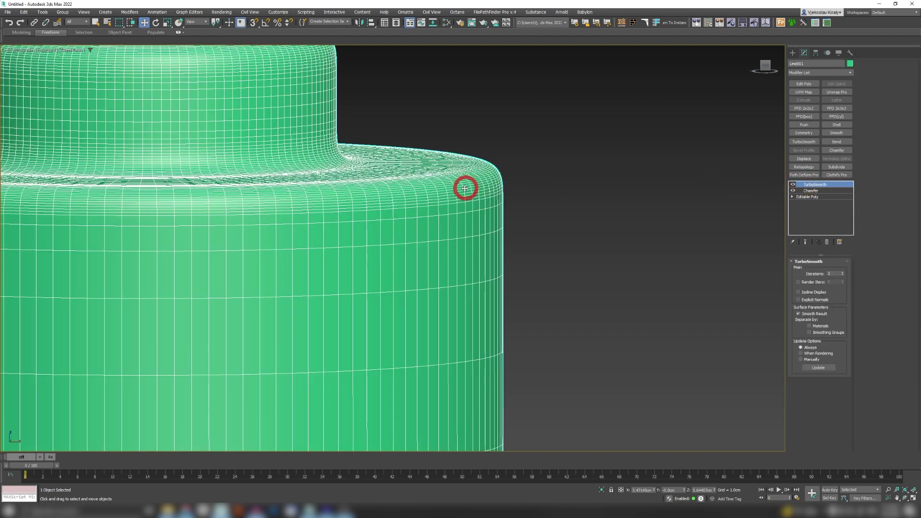
{"action": "key", "text": "F4"}
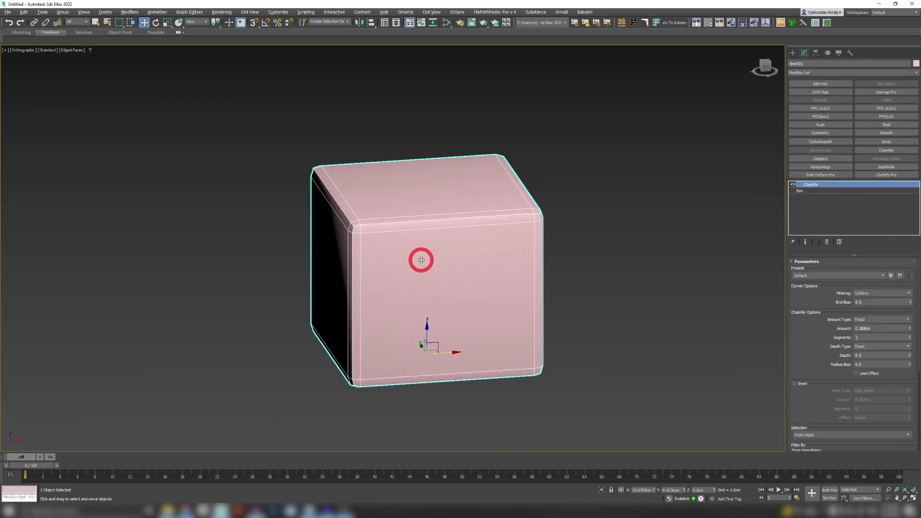
- Enable Inset on the cube's Chamfer with Face Inset and increase the inset amount
{"action": "left_click", "coordinate": [797, 384]}
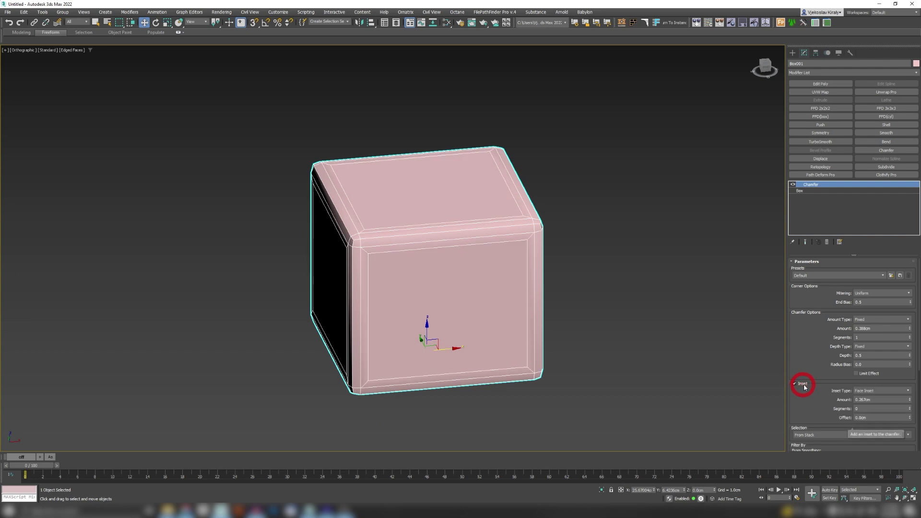
{"action": "left_click", "coordinate": [869, 390]}
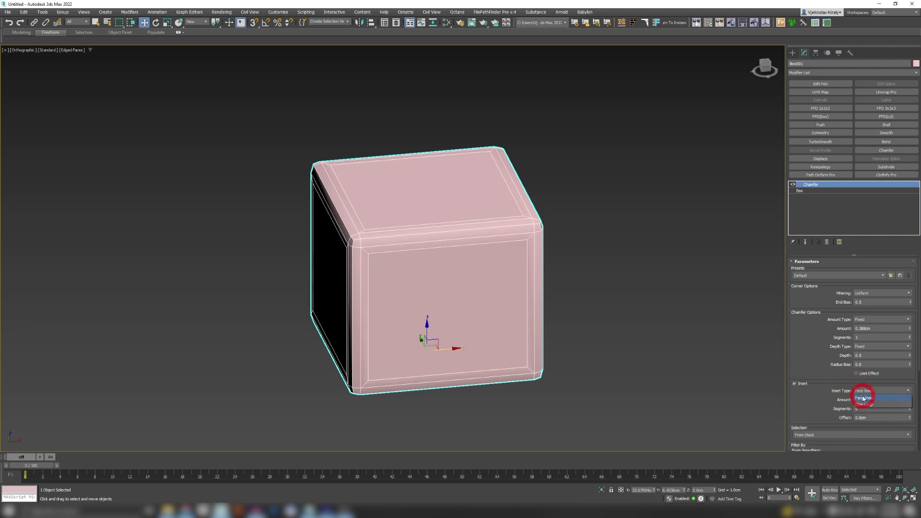
{"action": "left_click", "coordinate": [863, 398]}
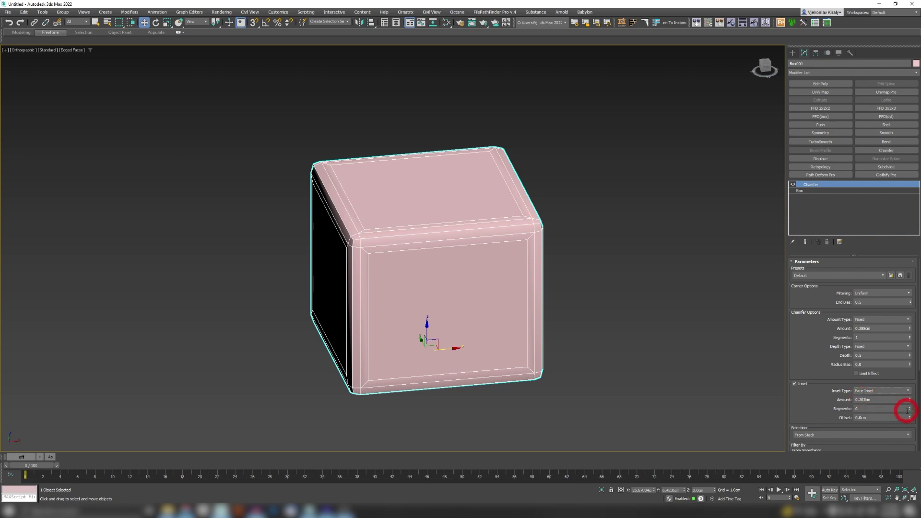
{"action": "left_click_drag", "start_coordinate": [907, 401], "coordinate": [872, 333]}
- Compare the Flow Loop inset on the framed cube, then switch back to Face Inset
{"action": "left_click", "coordinate": [864, 391]}
{"action": "left_click", "coordinate": [864, 406]}
{"action": "middle_click_drag", "start_coordinate": [375, 272], "coordinate": [455, 261], "text": "alt"}
{"action": "key", "text": "z"}
{"action": "left_click", "coordinate": [882, 391]}
{"action": "left_click", "coordinate": [870, 398]}
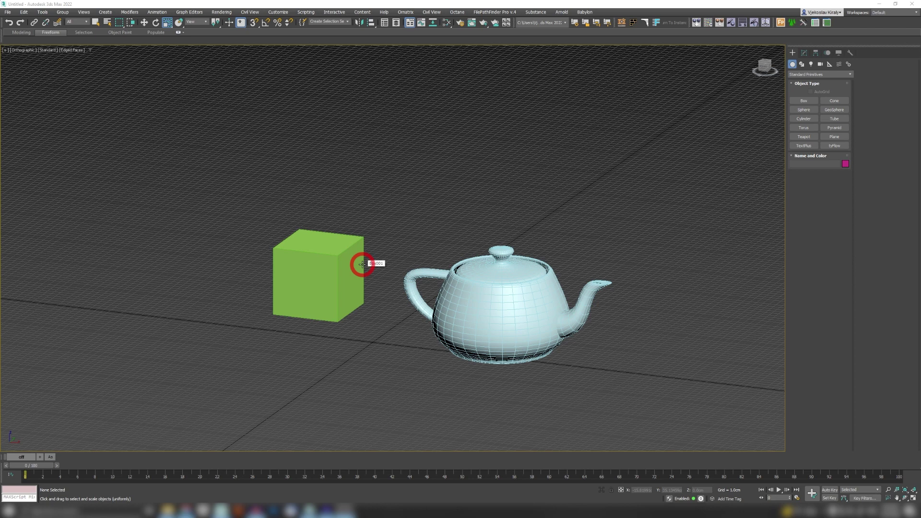
- Scale the green box by a 1000% offset using the Scale Transform Type-In
{"action": "left_click", "coordinate": [363, 264]}
{"action": "left_click", "coordinate": [804, 53]}
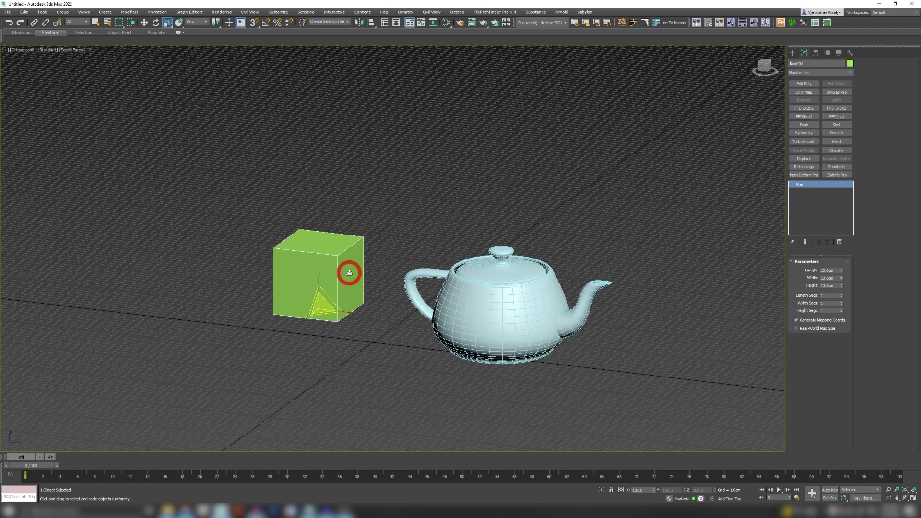
{"action": "right_click", "coordinate": [170, 22]}
{"action": "left_click_drag", "start_coordinate": [215, 127], "coordinate": [185, 127]}
{"action": "double_click", "coordinate": [199, 128]}
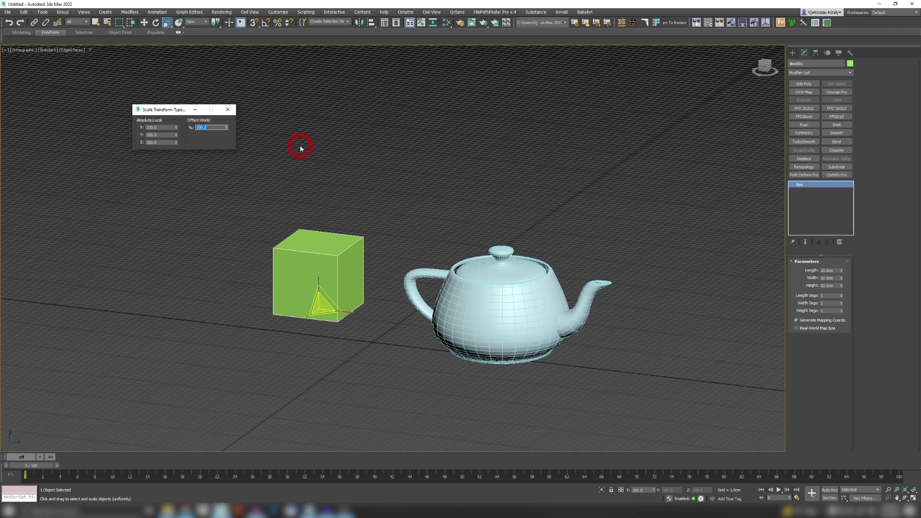
{"action": "type", "text": "100"}
{"action": "key", "text": "Return"}
- Move the enlarged box left beside the teapot and check its Width still reads 10cm
{"action": "key", "text": "z"}
{"action": "key", "text": "w"}
{"action": "left_click_drag", "start_coordinate": [339, 281], "coordinate": [270, 265]}
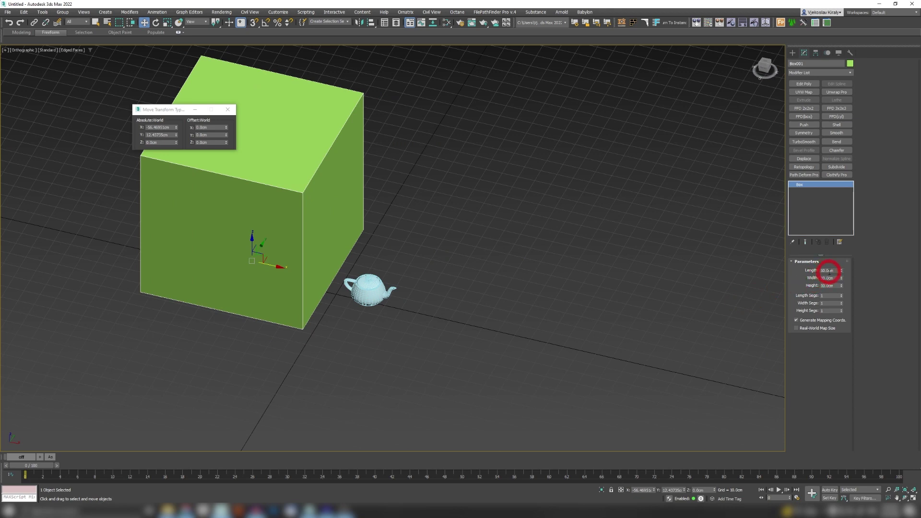
{"action": "left_click", "coordinate": [826, 279]}
{"action": "left_click", "coordinate": [835, 210]}
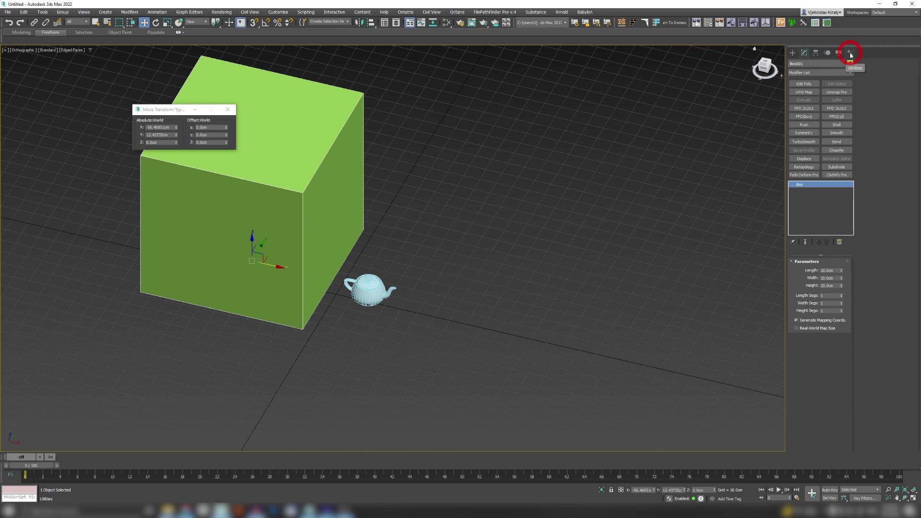
- Apply Reset XForm's Reset Selected to the green box and return to its modifier stack
{"action": "left_click", "coordinate": [850, 52]}
{"action": "left_click", "coordinate": [814, 140]}
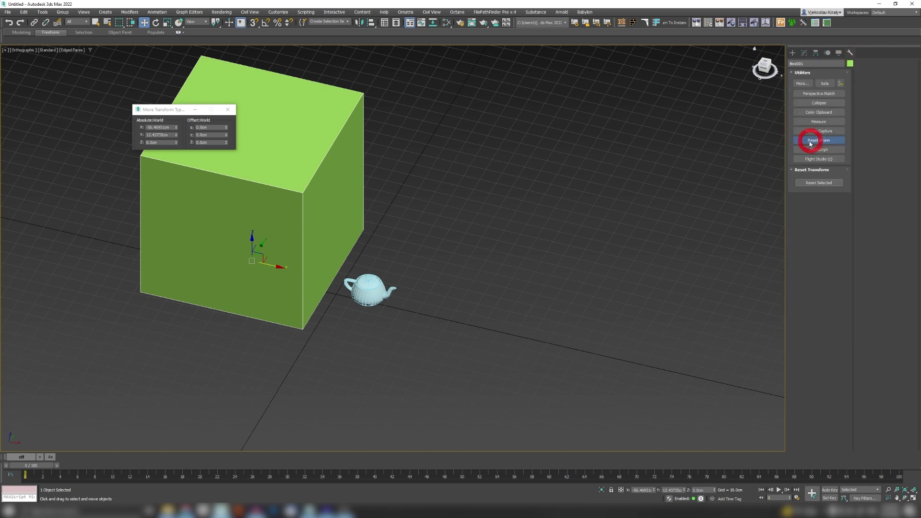
{"action": "left_click", "coordinate": [815, 184]}
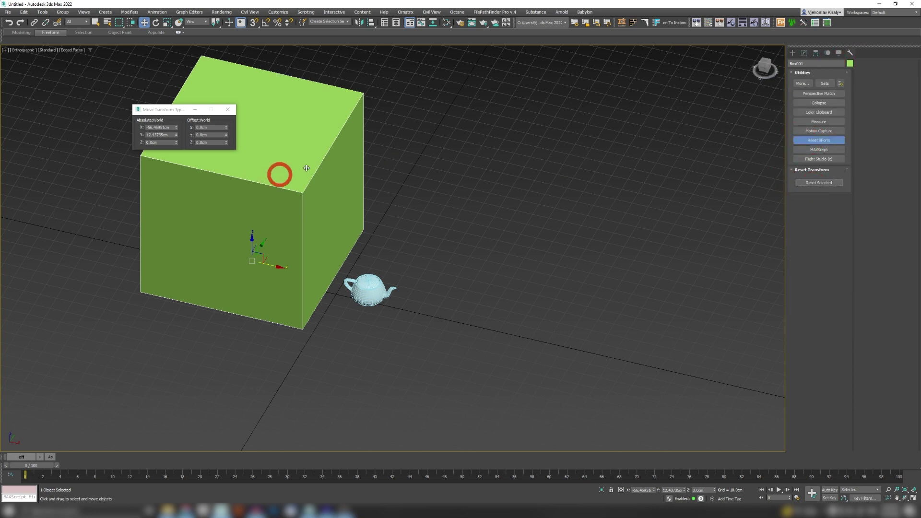
{"action": "left_click", "coordinate": [804, 53]}
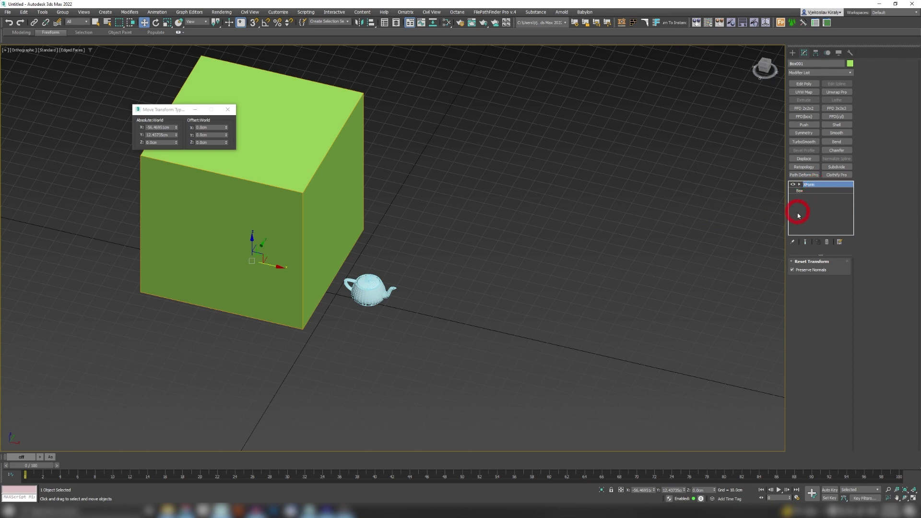
- Delete the XForm modifier from the box and bring up the Rescale World Units utility
{"action": "left_click", "coordinate": [826, 242]}
{"action": "scroll", "coordinate": [246, 235], "scroll_direction": "up", "scroll_amount": 5}
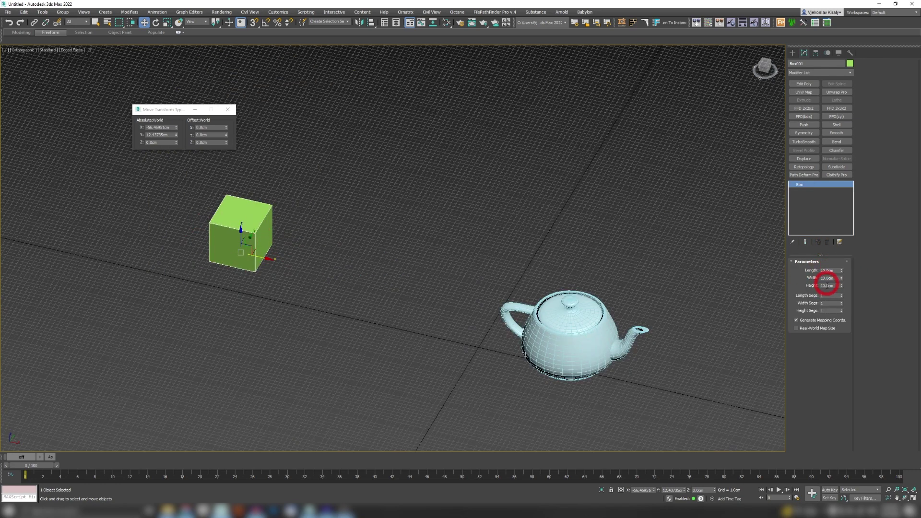
{"action": "left_click", "coordinate": [849, 55]}
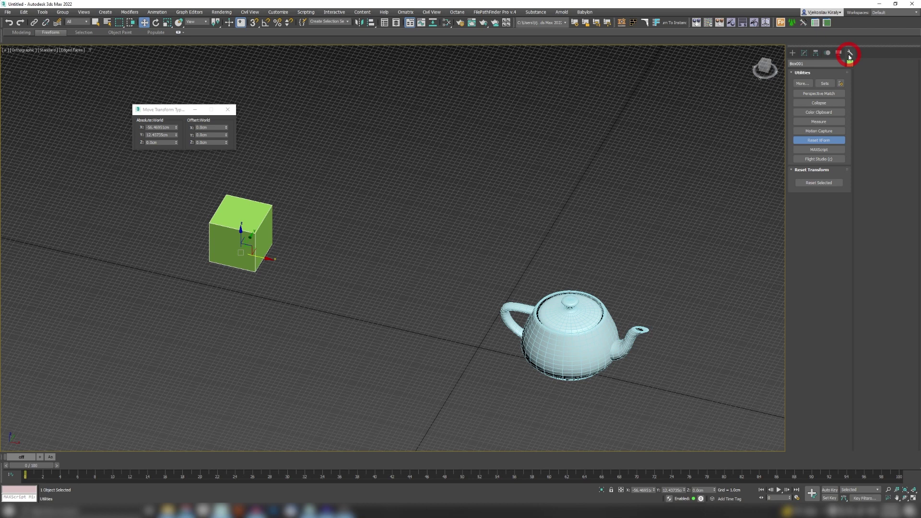
{"action": "left_click", "coordinate": [803, 83]}
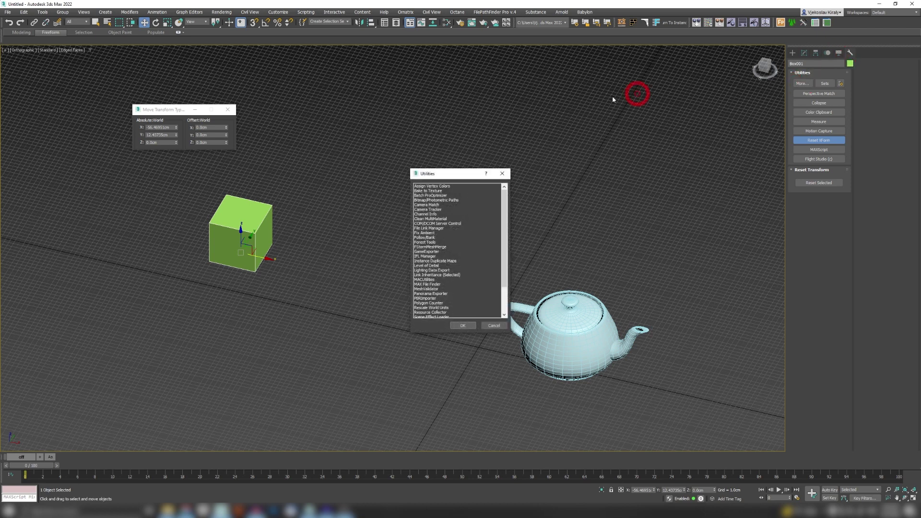
{"action": "scroll", "coordinate": [462, 287], "scroll_direction": "down", "scroll_amount": 3}
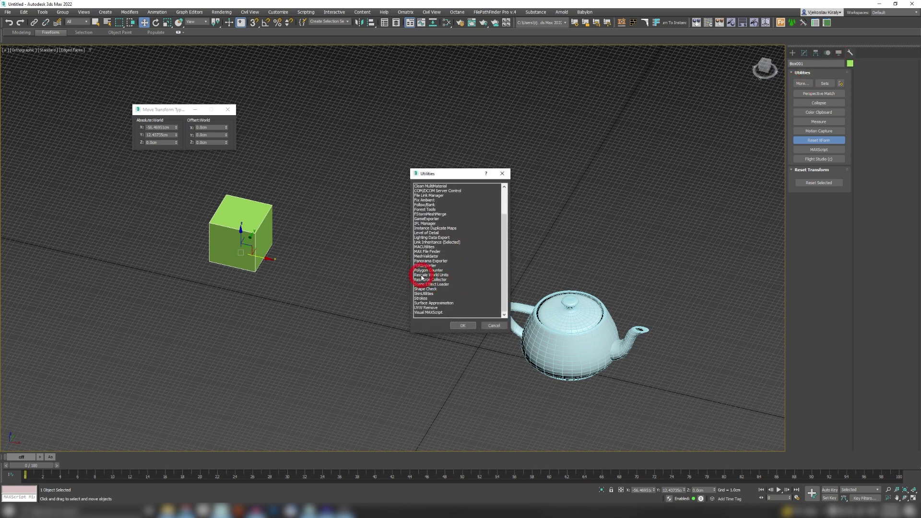
{"action": "left_click", "coordinate": [420, 275]}
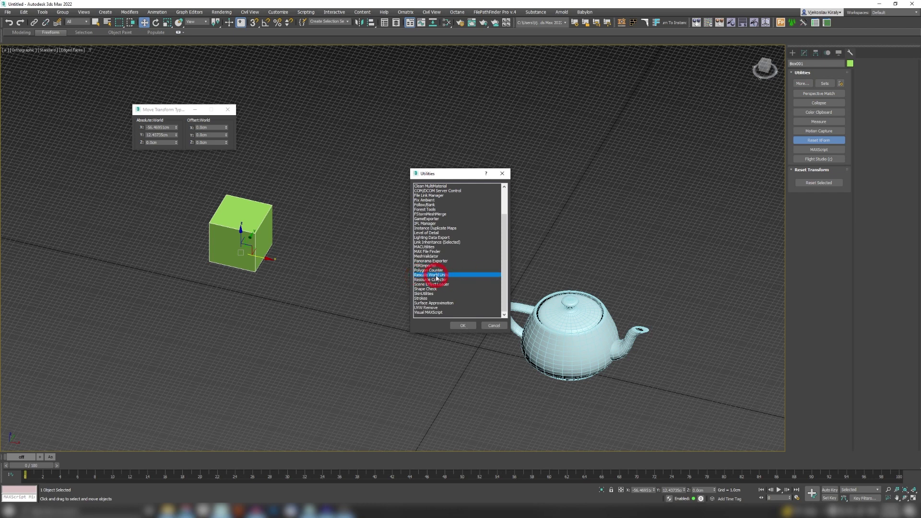
{"action": "left_click", "coordinate": [463, 325]}
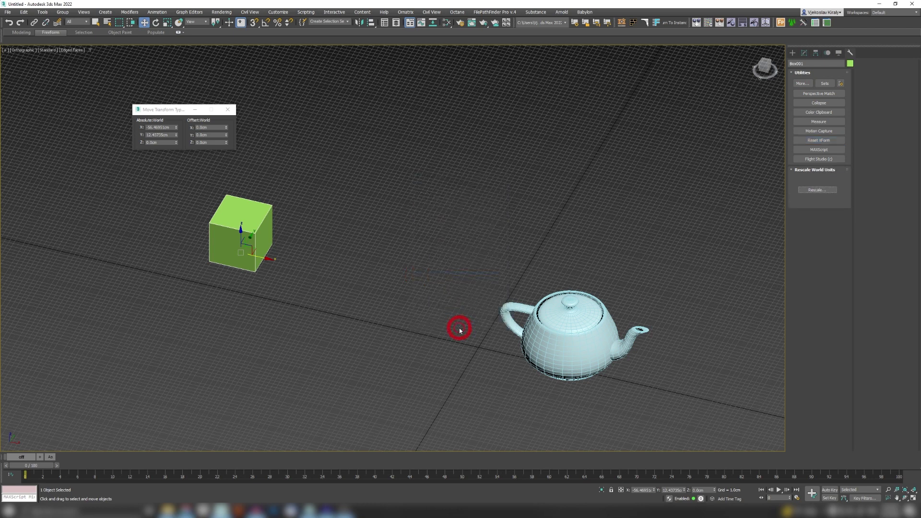
- Rescale the selected box tenfold and check that its Width now reads 100.0cm
{"action": "left_click", "coordinate": [816, 190]}
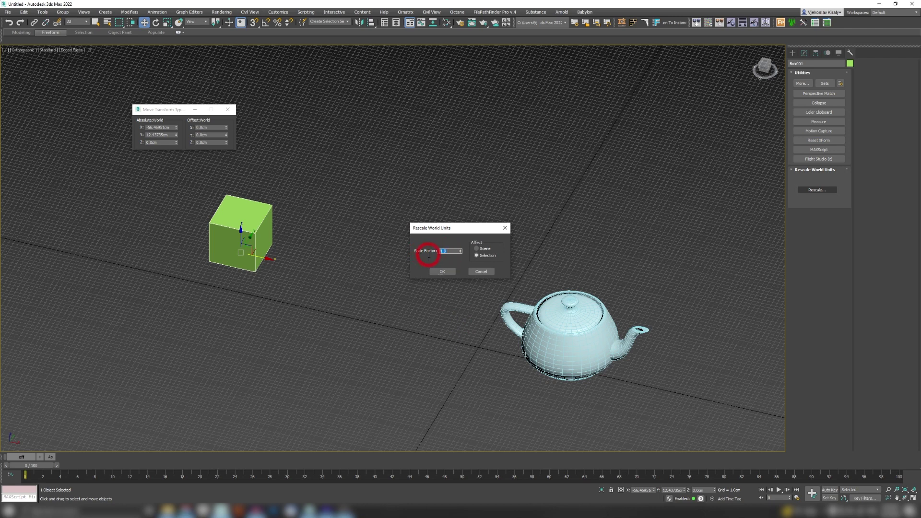
{"action": "left_click", "coordinate": [442, 271]}
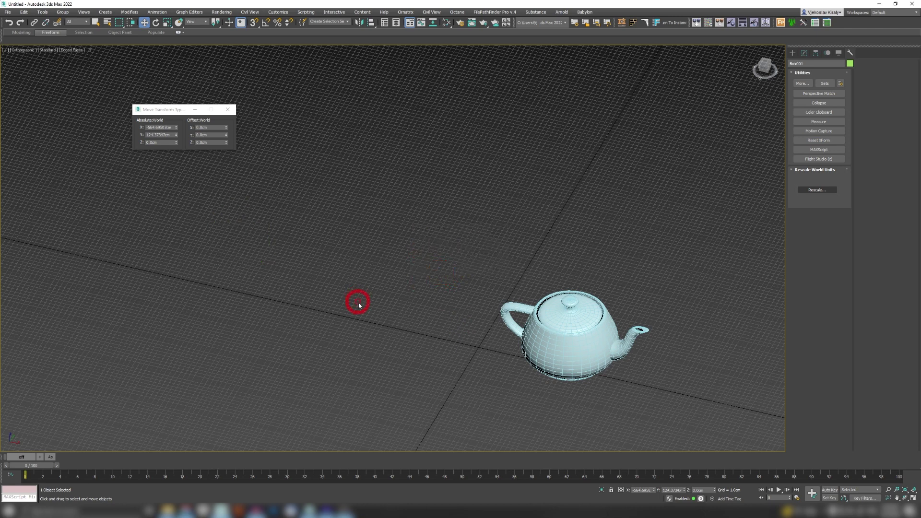
{"action": "scroll", "coordinate": [365, 312], "scroll_direction": "down", "scroll_amount": 10}
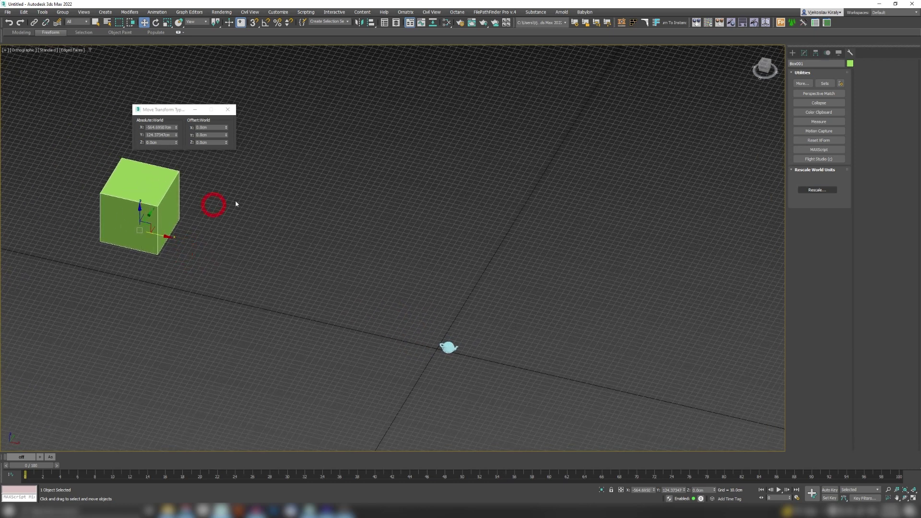
{"action": "left_click", "coordinate": [804, 53]}
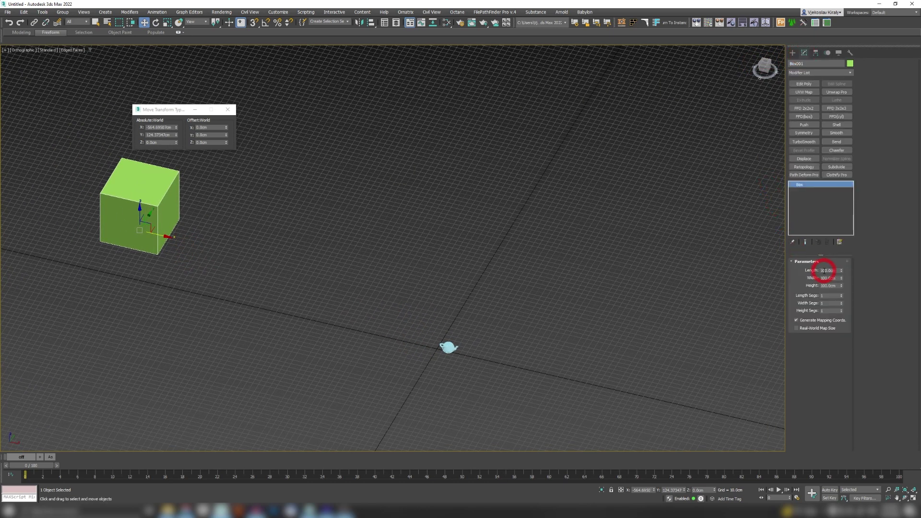
{"action": "double_click", "coordinate": [829, 278]}
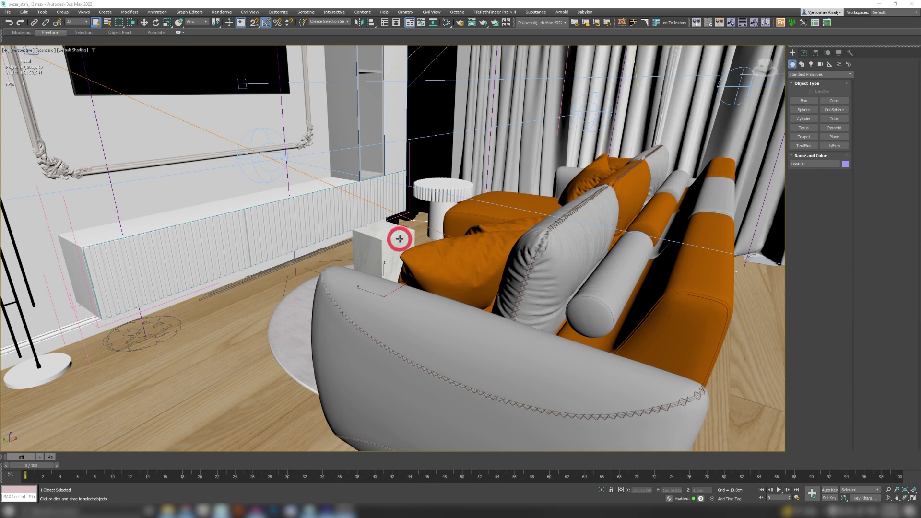
- Orbit and zoom the Perspective view around the sofa to new angles
{"action": "middle_click_drag", "start_coordinate": [401, 236], "coordinate": [366, 267], "text": "alt"}
{"action": "scroll", "coordinate": [369, 278], "scroll_direction": "up", "scroll_amount": 3}
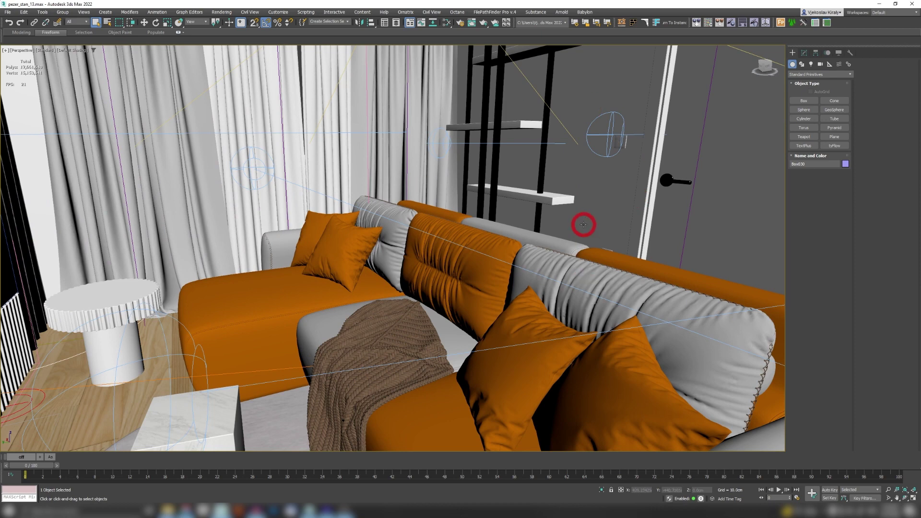
{"action": "middle_click_drag", "start_coordinate": [339, 308], "coordinate": [321, 288], "text": "alt"}
{"action": "scroll", "coordinate": [321, 302], "scroll_direction": "up", "scroll_amount": 4}
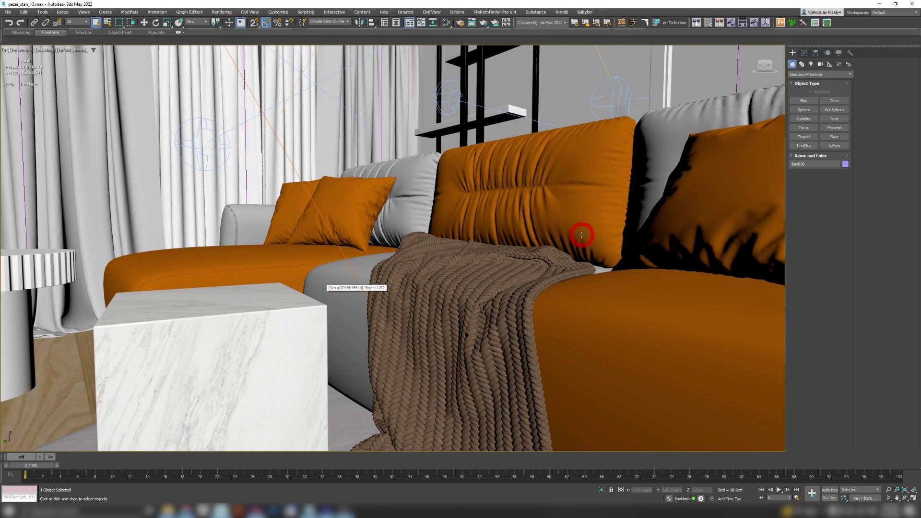
{"action": "middle_click_drag", "start_coordinate": [465, 263], "coordinate": [439, 333], "text": "alt"}
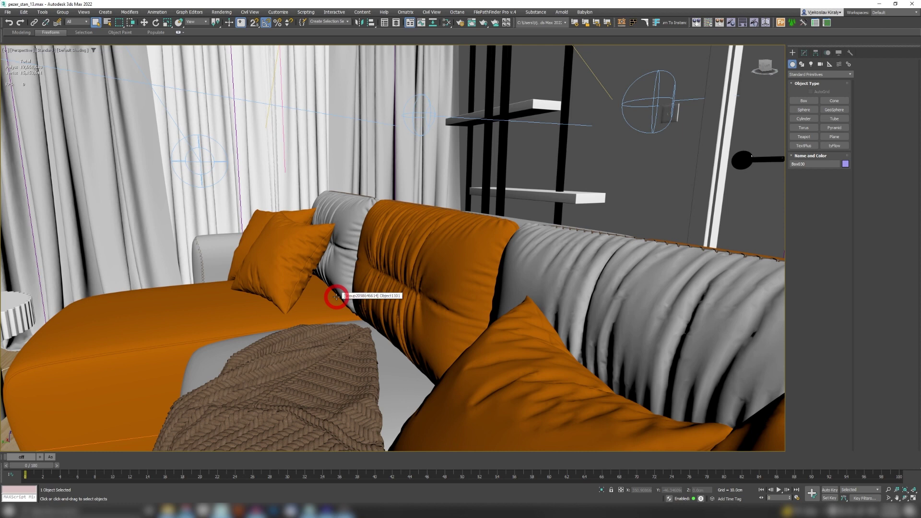
- Undo view changes with Shift+Z, then reframe the sofa and side table
{"action": "key", "text": "shift+z"}
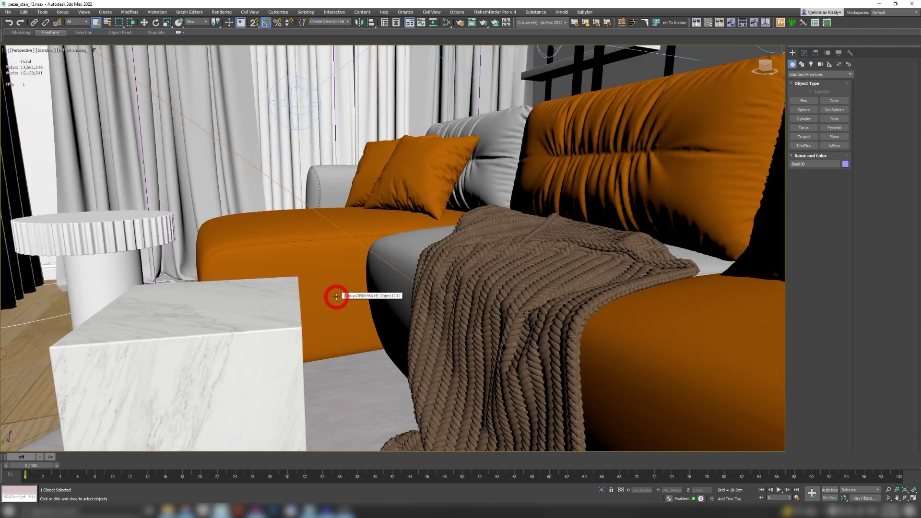
{"action": "key", "text": "shift+z"}
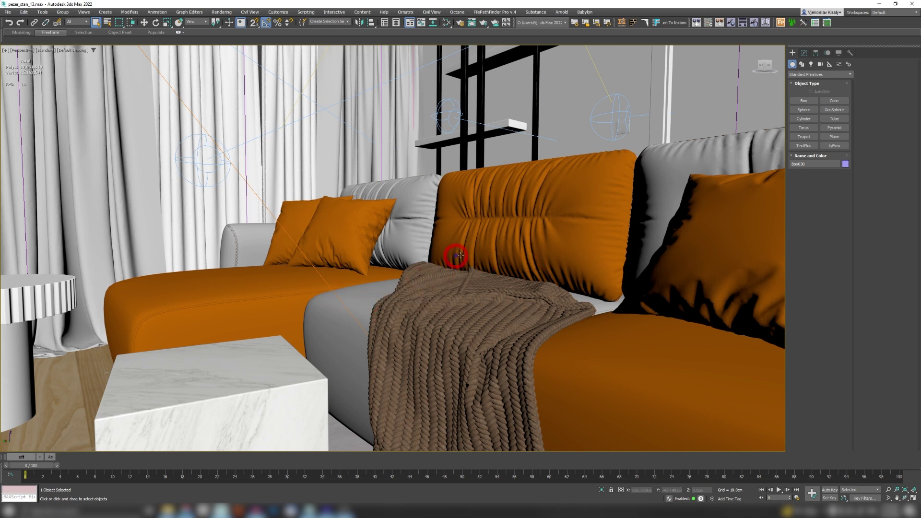
{"action": "middle_click_drag", "start_coordinate": [474, 254], "coordinate": [335, 259], "text": "alt"}
{"action": "key", "text": "shift+z"}
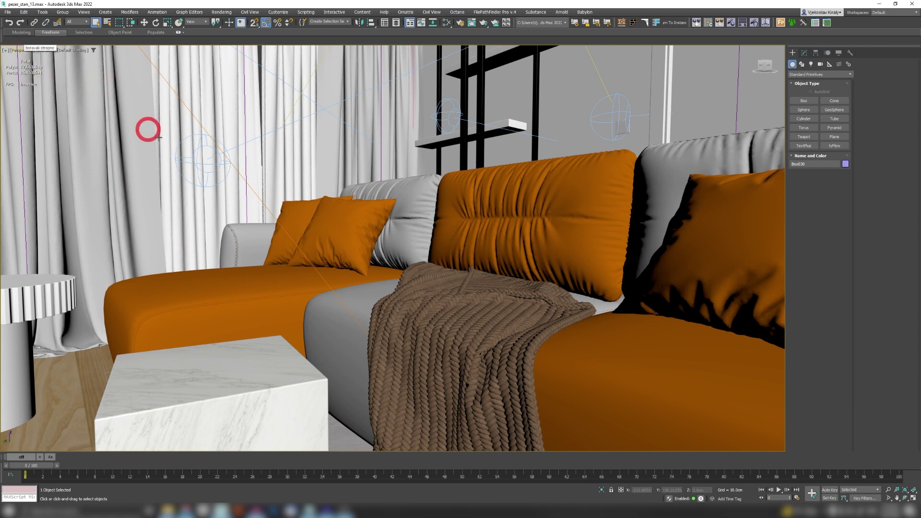
{"action": "scroll", "coordinate": [432, 248], "scroll_direction": "up", "scroll_amount": 3}
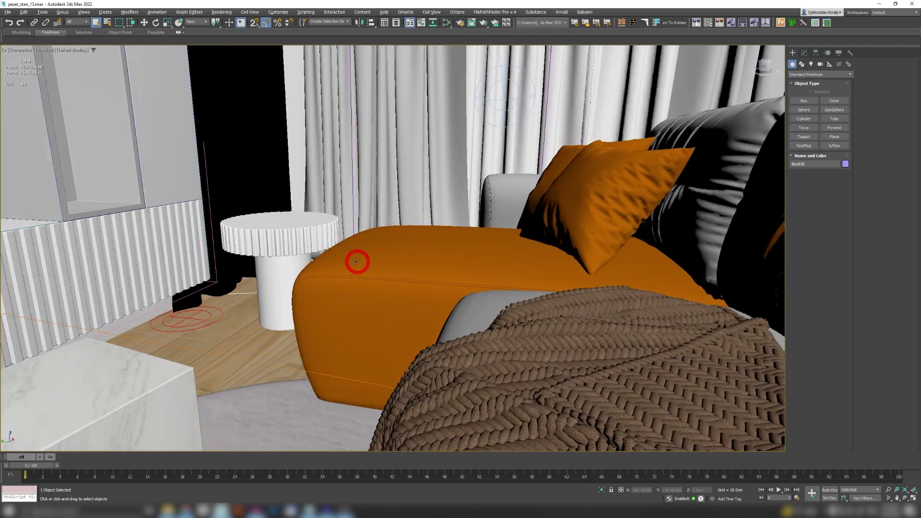
{"action": "middle_click_drag", "start_coordinate": [353, 261], "coordinate": [335, 255], "text": "alt"}
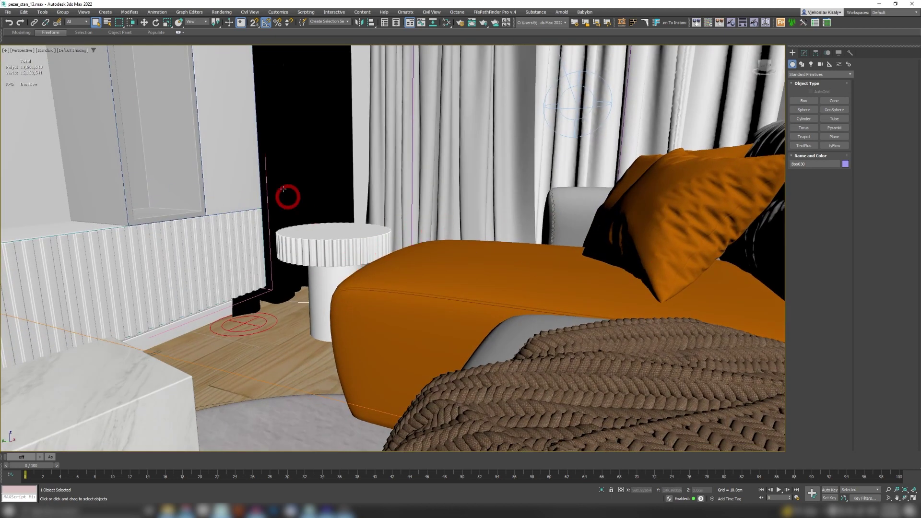
- Create Camera001 as a standard camera from the current sofa view
{"action": "left_click", "coordinate": [84, 12]}
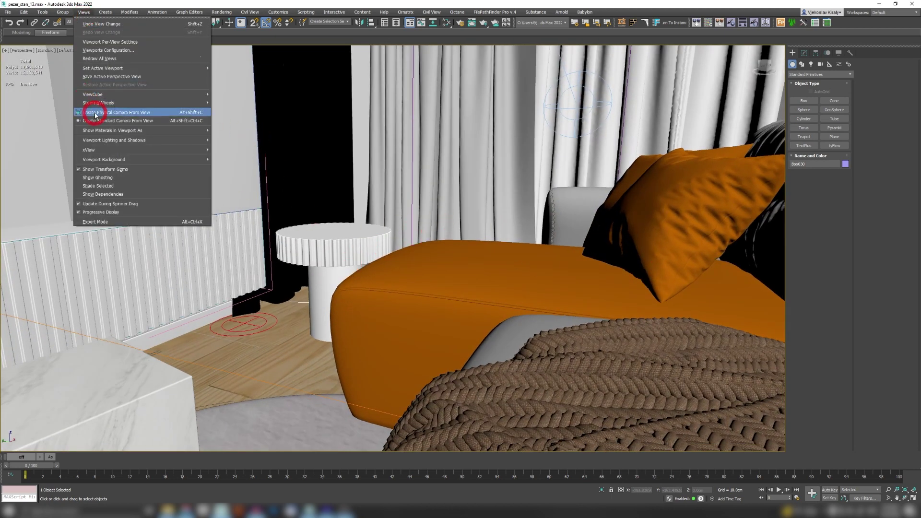
{"action": "left_click", "coordinate": [136, 121]}
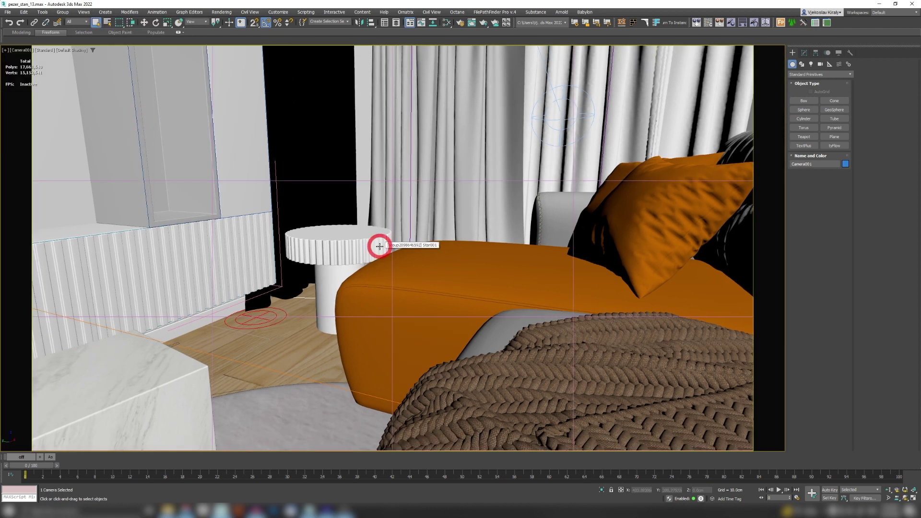